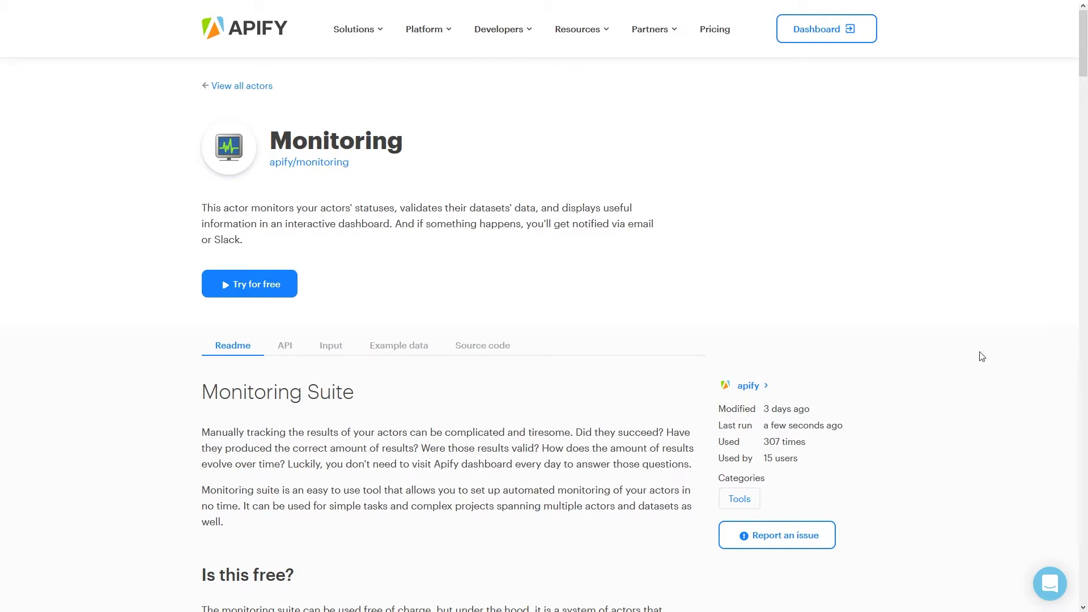
# - Scroll through the Apify Store page to look over the available actors
pyautogui.scroll(-1, 787, 327)
pyautogui.scroll(-3, 788, 328)
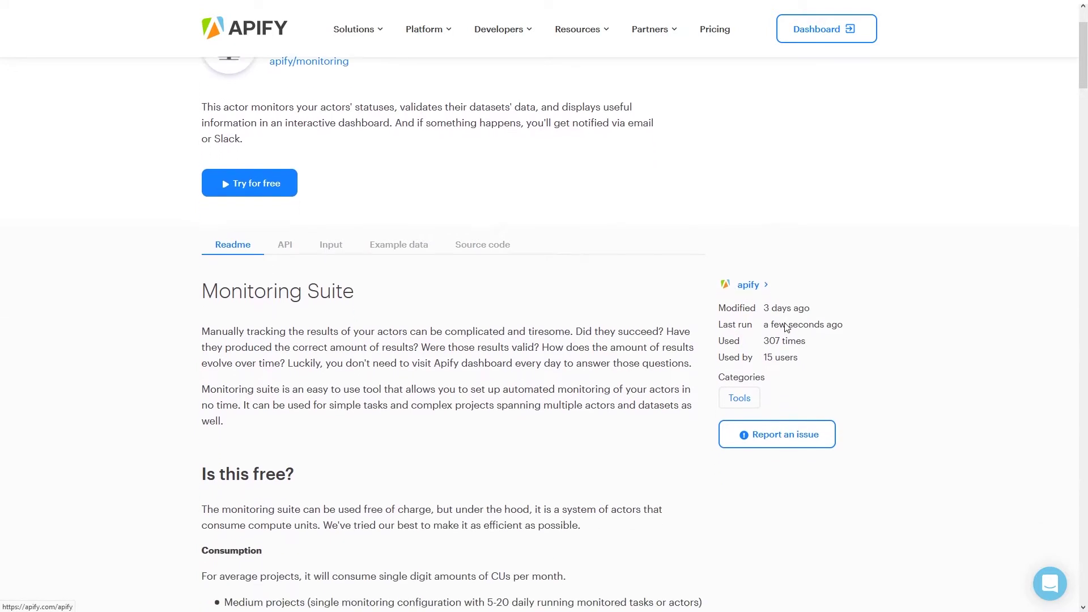
pyautogui.scroll(-1, 784, 324)
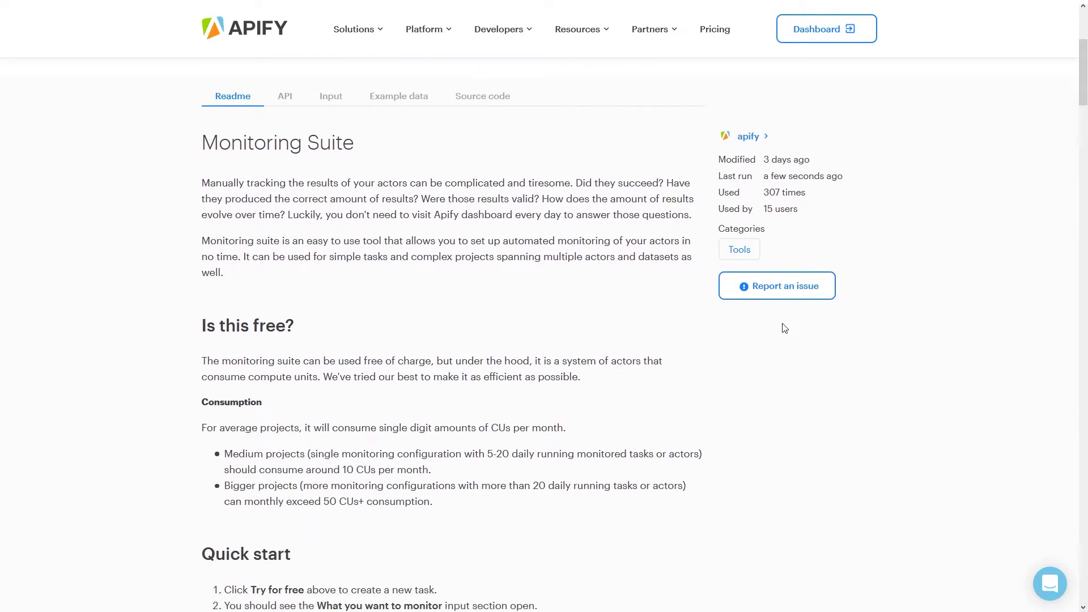
pyautogui.scroll(1, 782, 324)
pyautogui.scroll(4, 784, 328)
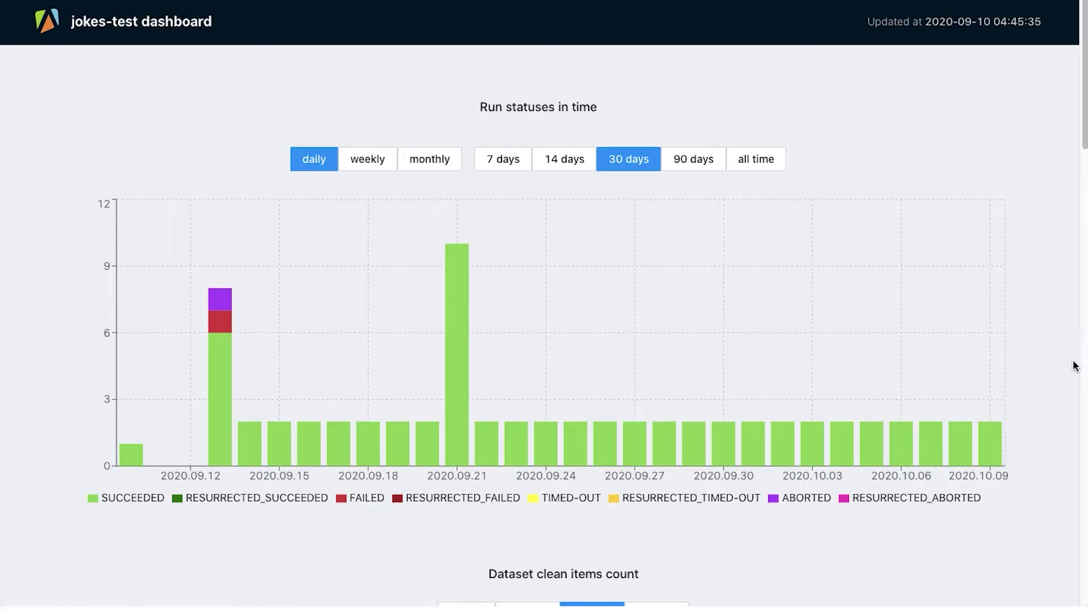
pyautogui.scroll(-3, 1049, 359)
pyautogui.scroll(-5, 1049, 355)
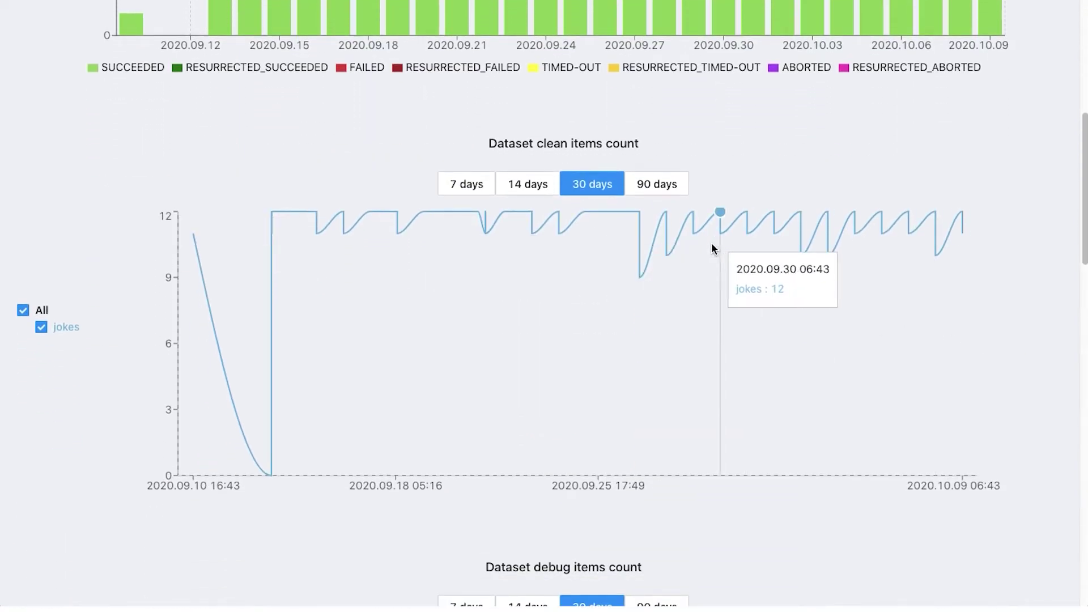
pyautogui.scroll(-8, 1006, 334)
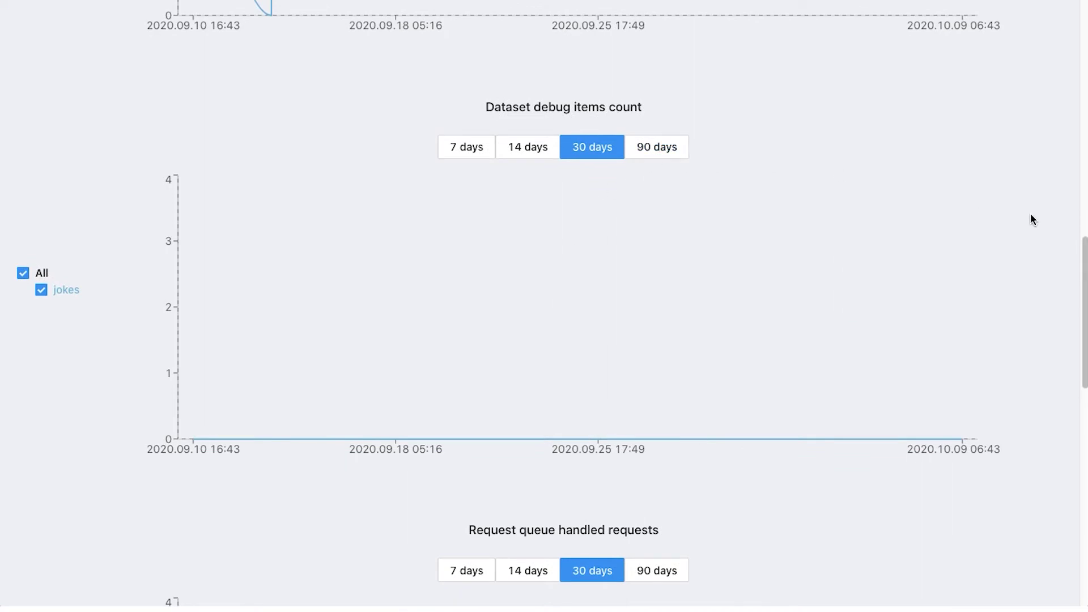
pyautogui.scroll(-3, 1031, 220)
pyautogui.scroll(-4, 1030, 220)
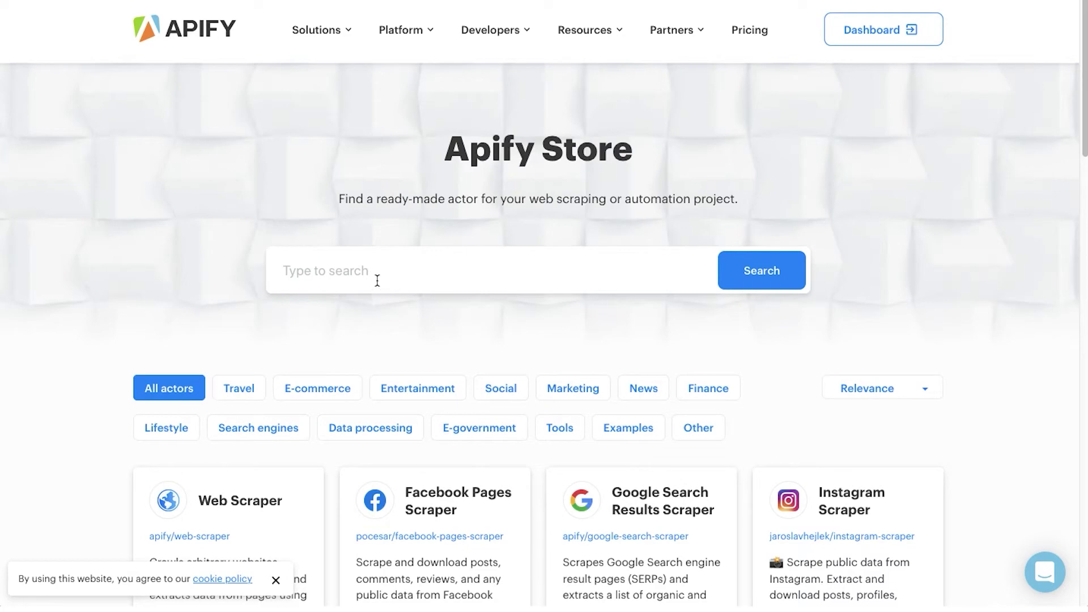
# - Search the store for 'monitor' and start a new task from the Monitoring actor
pyautogui.write('monitor')
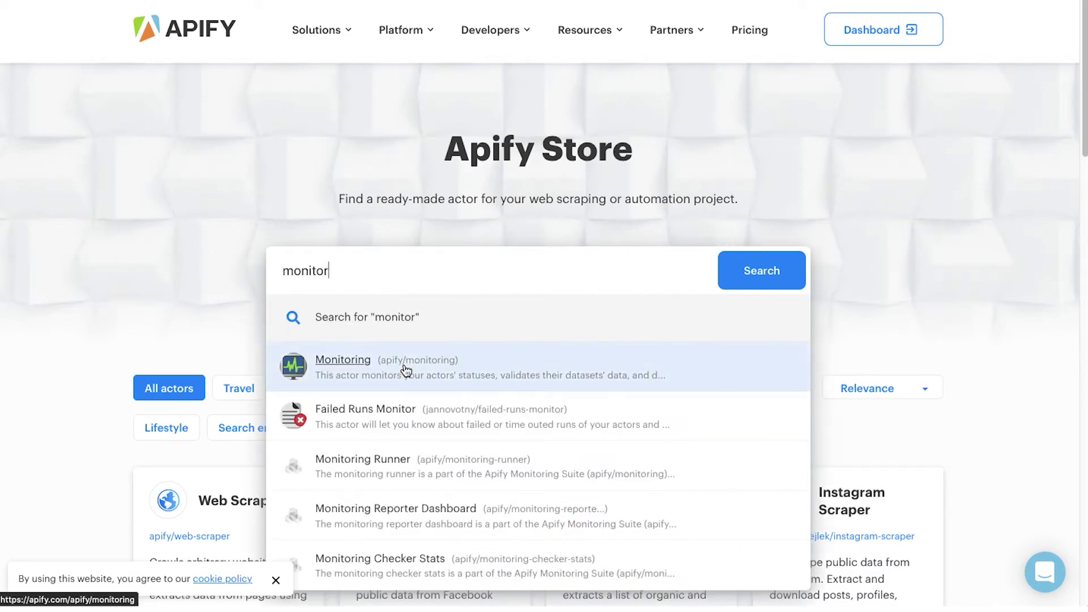
pyautogui.click(406, 369)
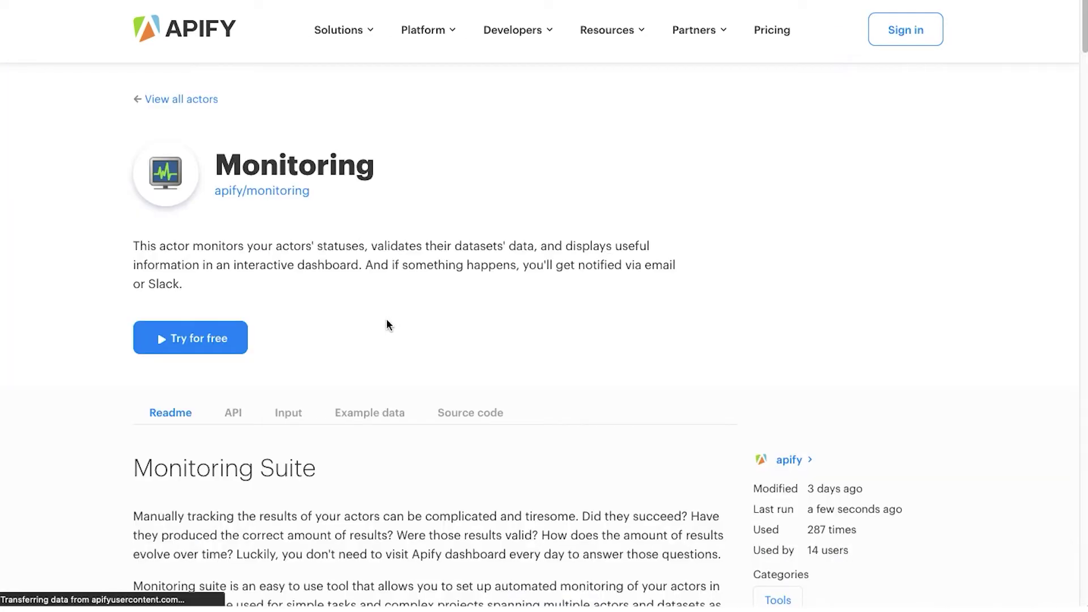
pyautogui.click(203, 343)
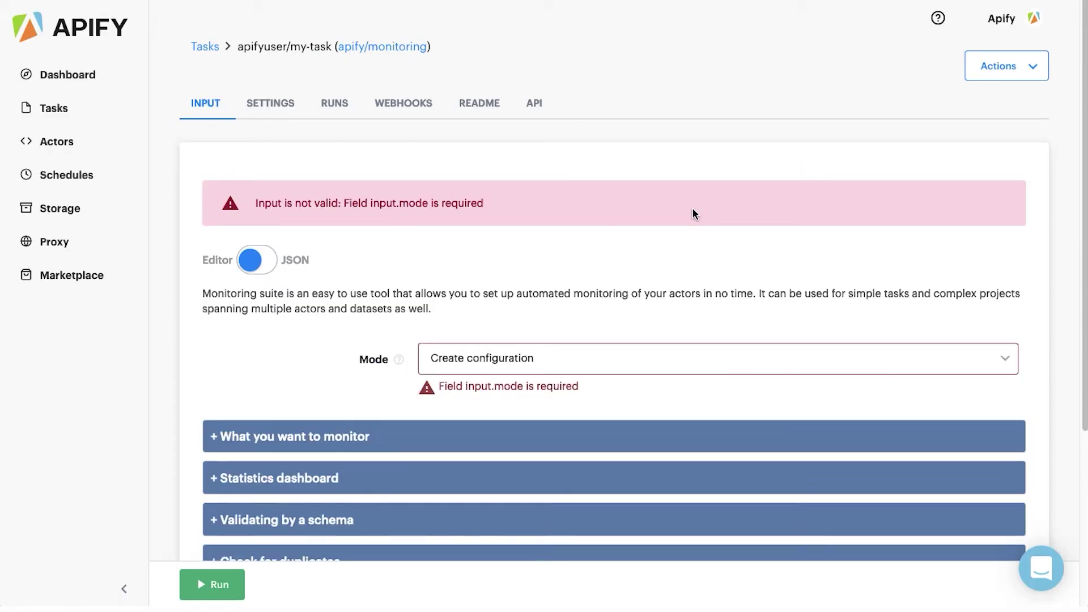
# - Rename the task from my-task to monitoring-holiday-deals in Settings and save it
pyautogui.click(260, 108)
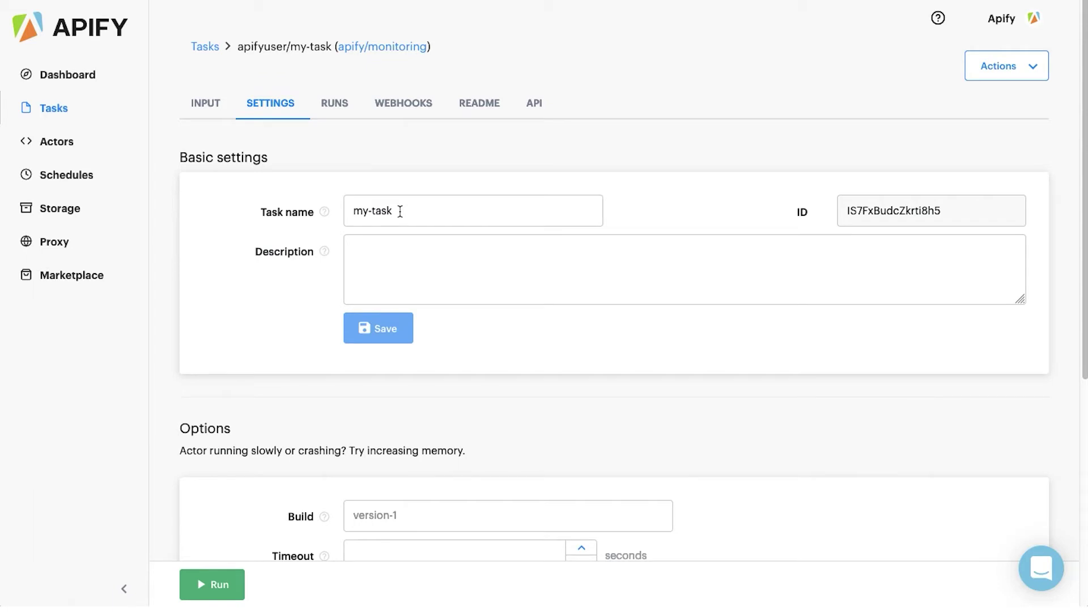
pyautogui.moveTo(401, 211); pyautogui.dragTo(348, 209)
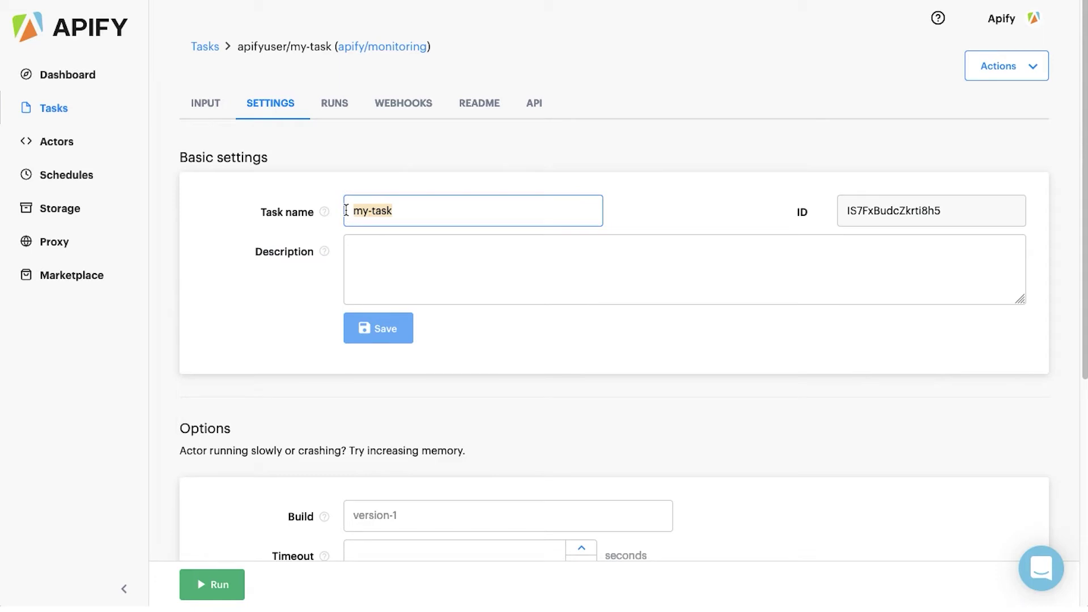
pyautogui.write('mon')
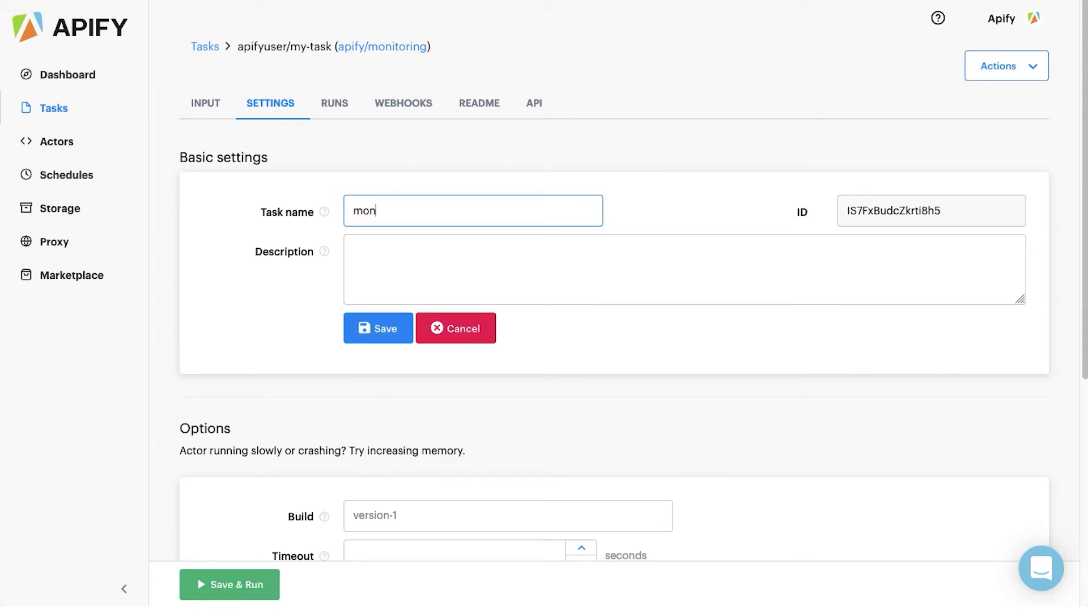
pyautogui.write('itoring-holiday-deal')
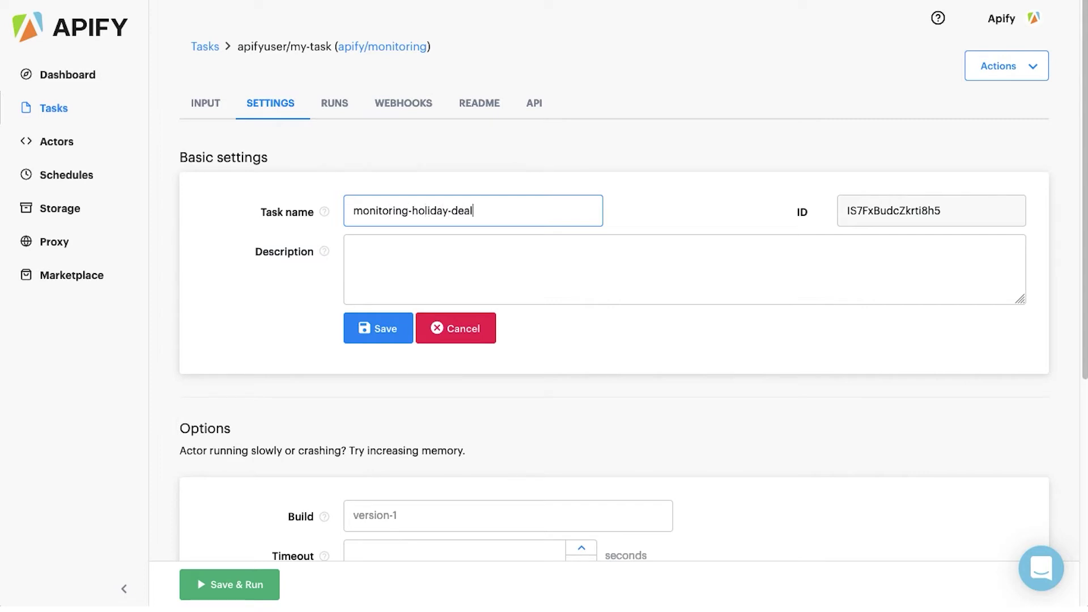
pyautogui.write('s')
pyautogui.click(375, 330)
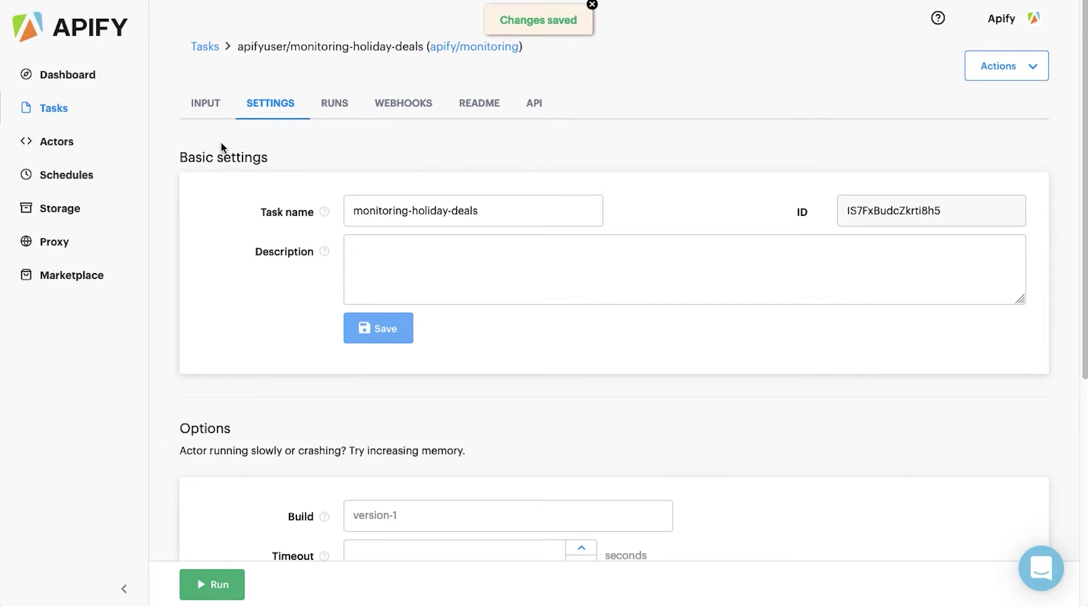
# - Back on the Input tab, keep Mode set to Create configuration
pyautogui.click(200, 103)
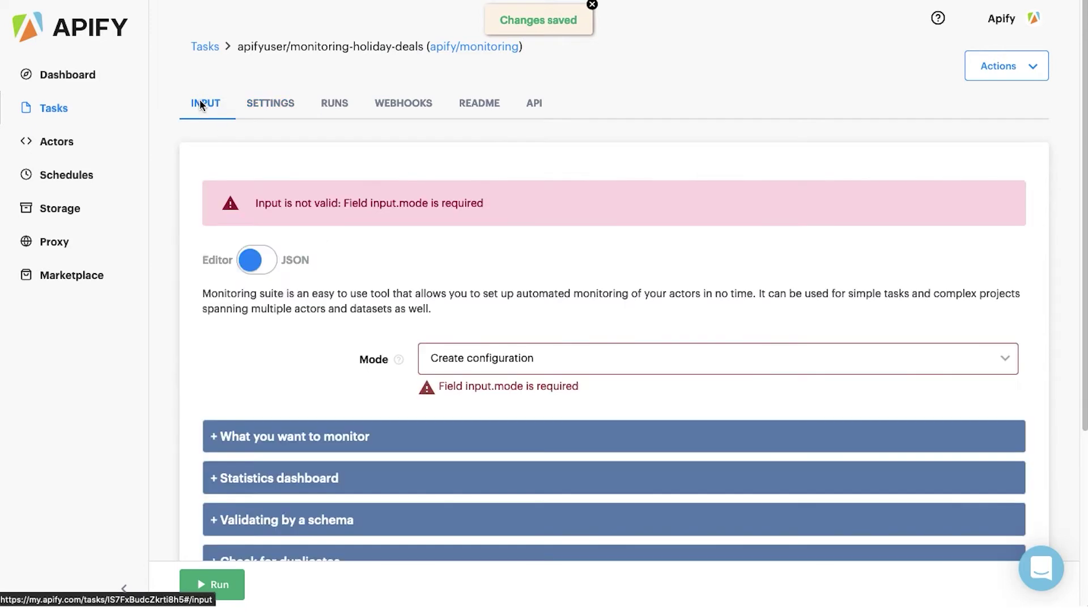
pyautogui.scroll(-2, 176, 158)
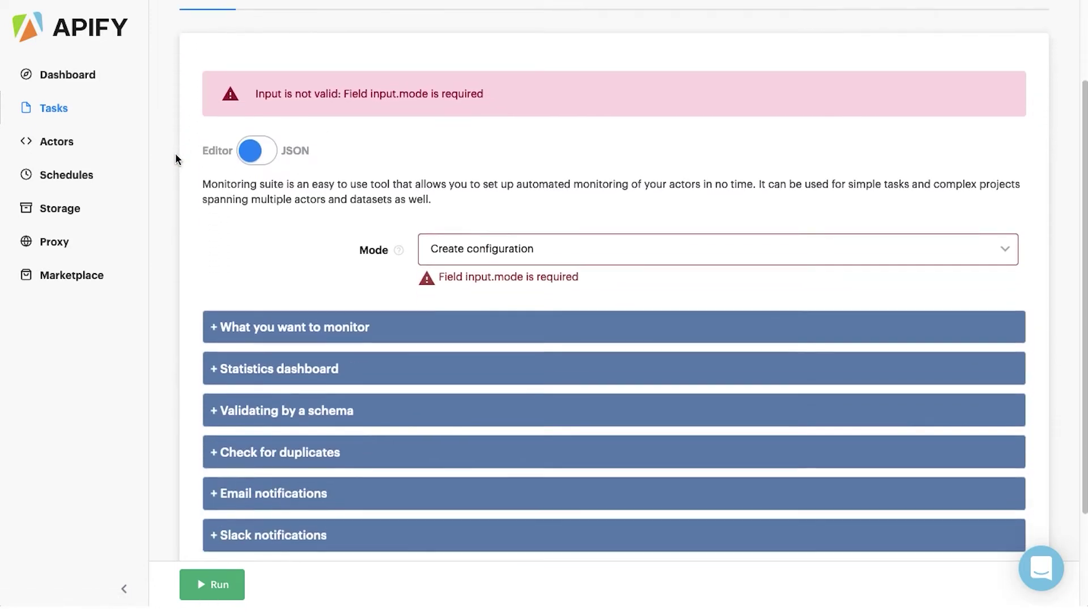
pyautogui.scroll(-2, 175, 153)
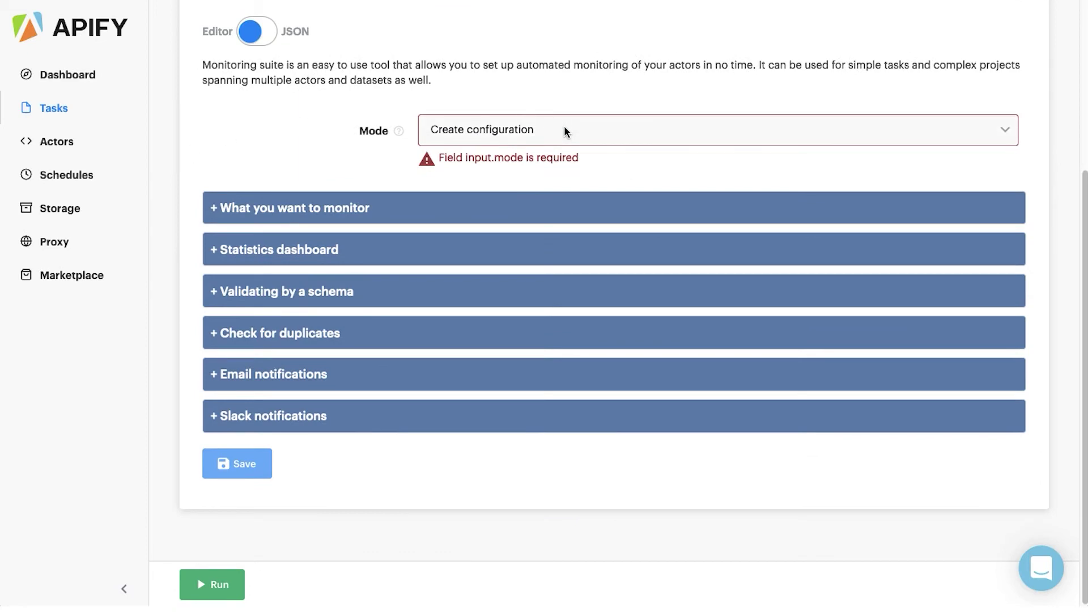
pyautogui.click(565, 131)
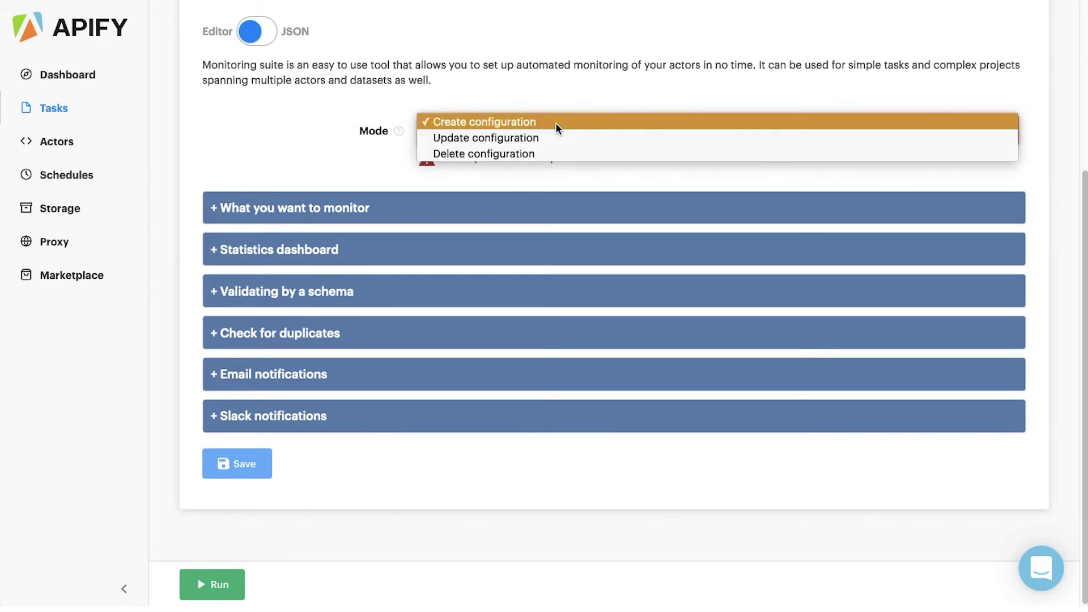
pyautogui.click(555, 124)
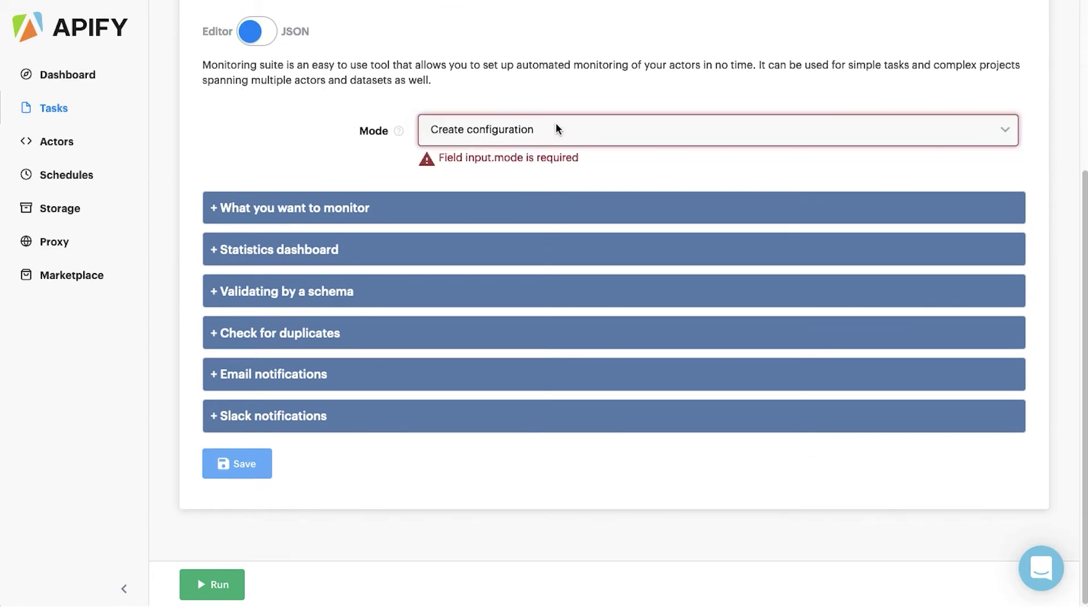
# - Name the monitoring suite holiday-deals and set the type of target to Task
pyautogui.click(397, 207)
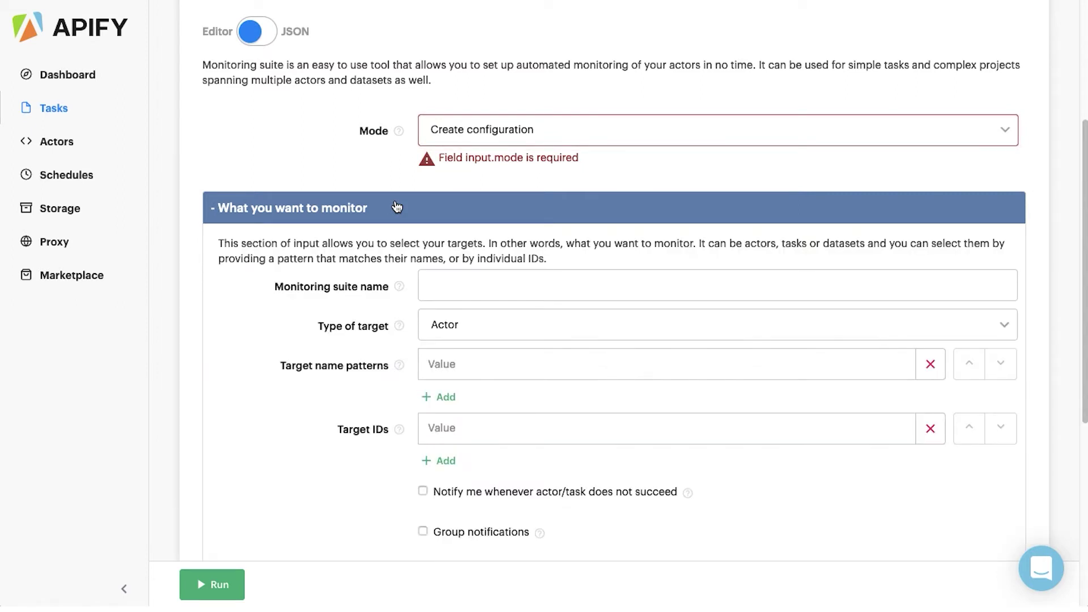
pyautogui.scroll(-3, 268, 318)
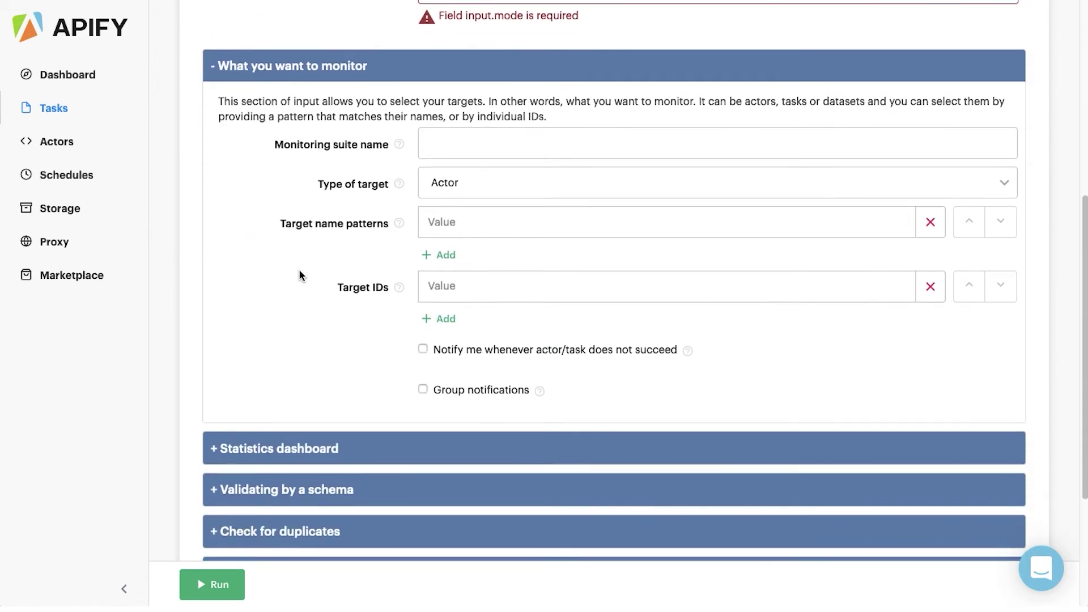
pyautogui.click(472, 145)
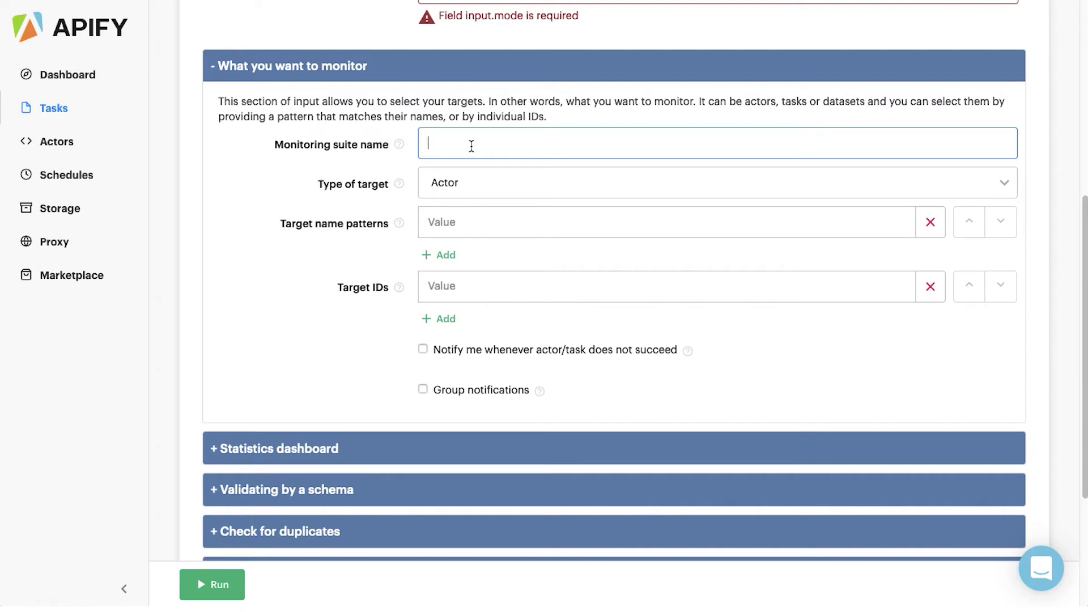
pyautogui.write('holiday')
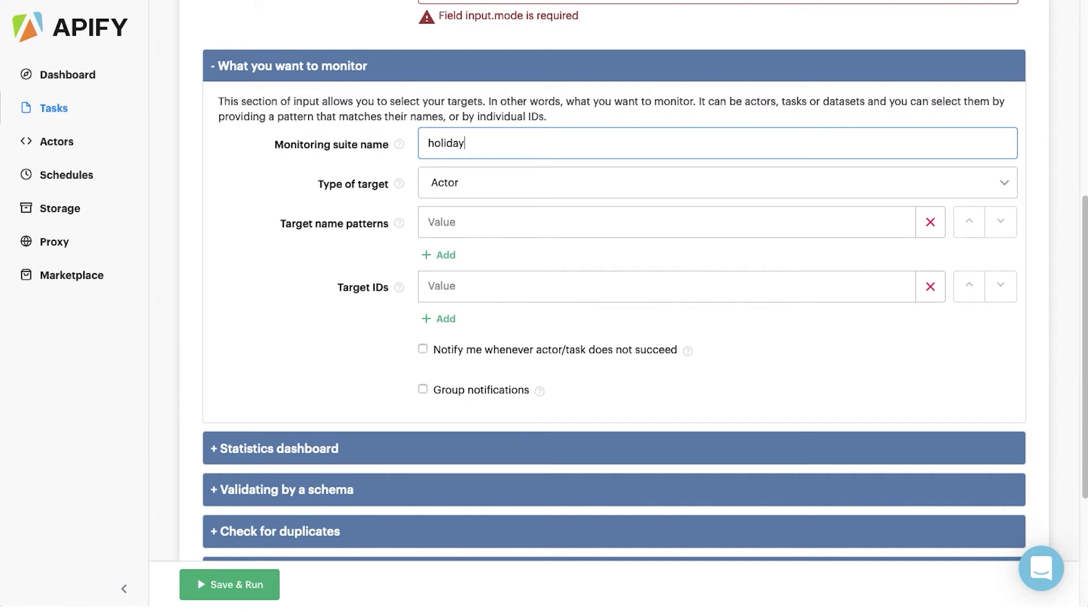
pyautogui.write('-deals')
pyautogui.click(561, 187)
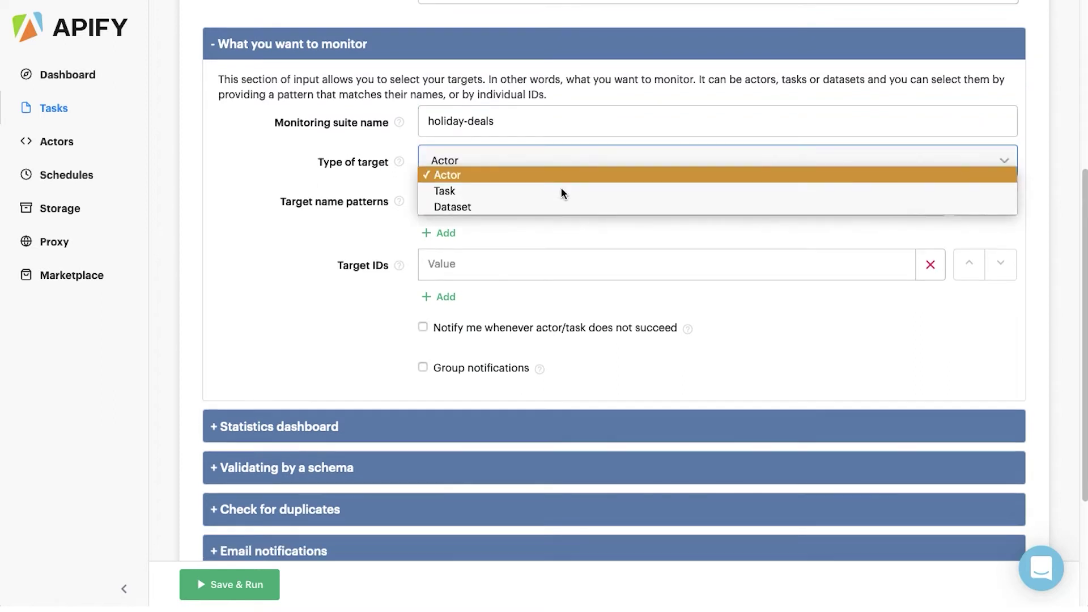
pyautogui.click(500, 189)
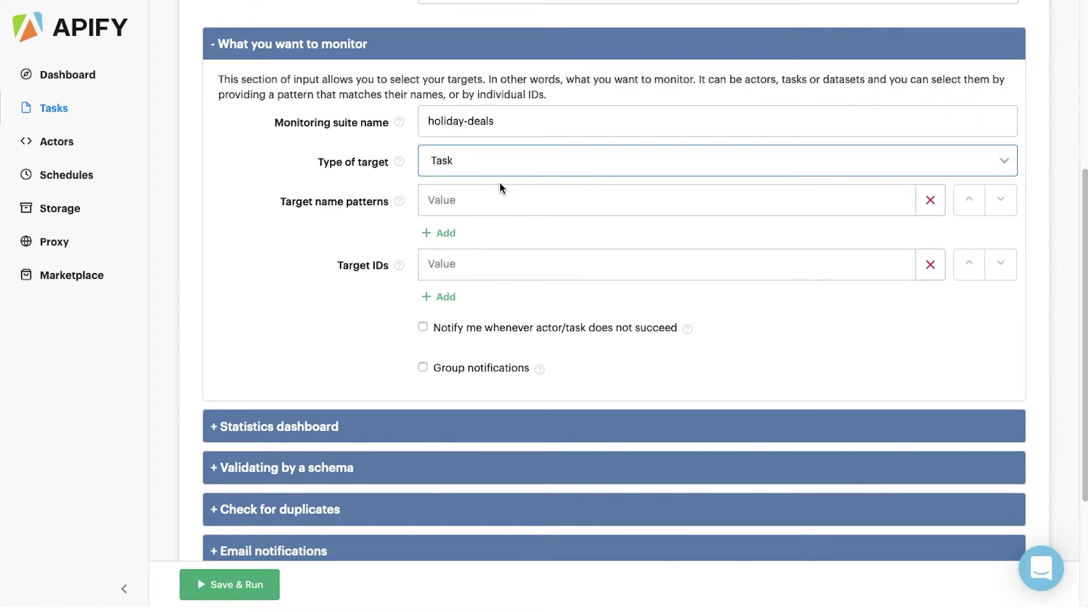
pyautogui.click(508, 199)
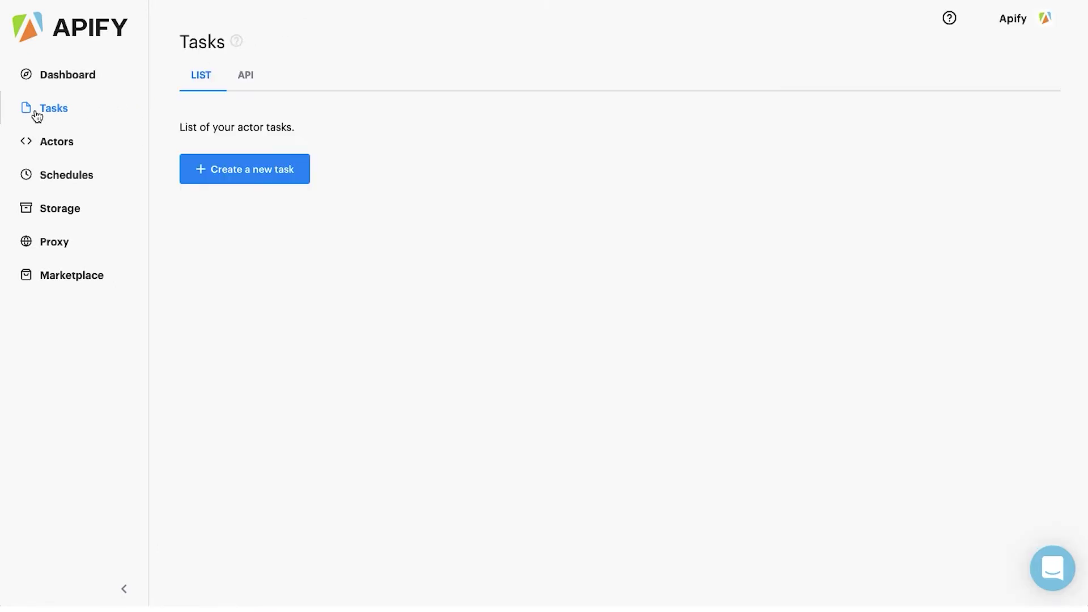
# - Enter ^holiday- as the target name pattern
pyautogui.click(65, 119)
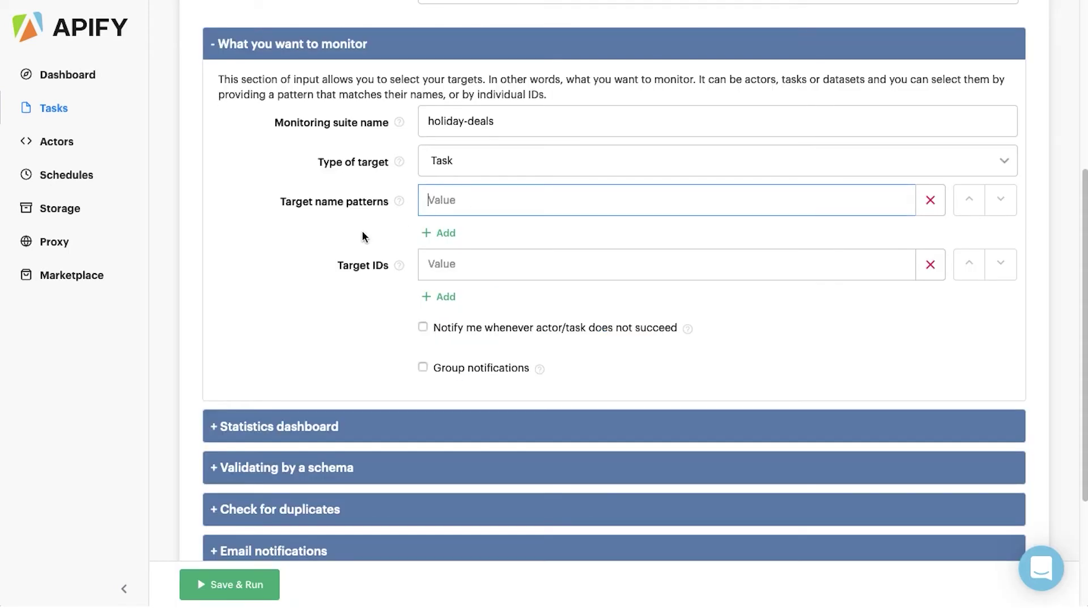
pyautogui.write('^')
pyautogui.write('holiday-')
# - Add a second pattern row 'other-task', then delete that row again
pyautogui.click(438, 234)
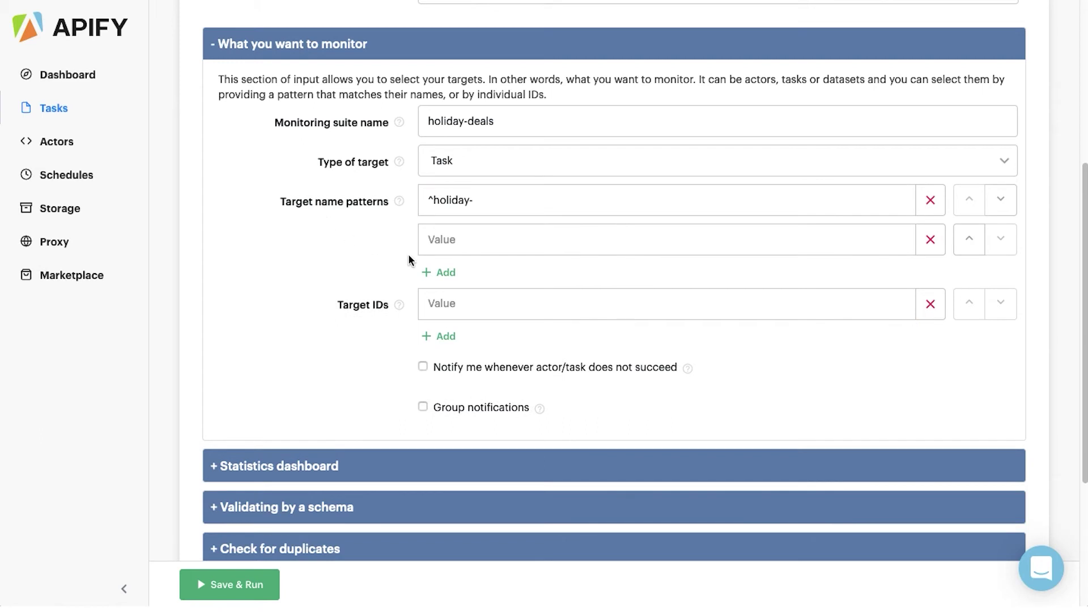
pyautogui.click(456, 239)
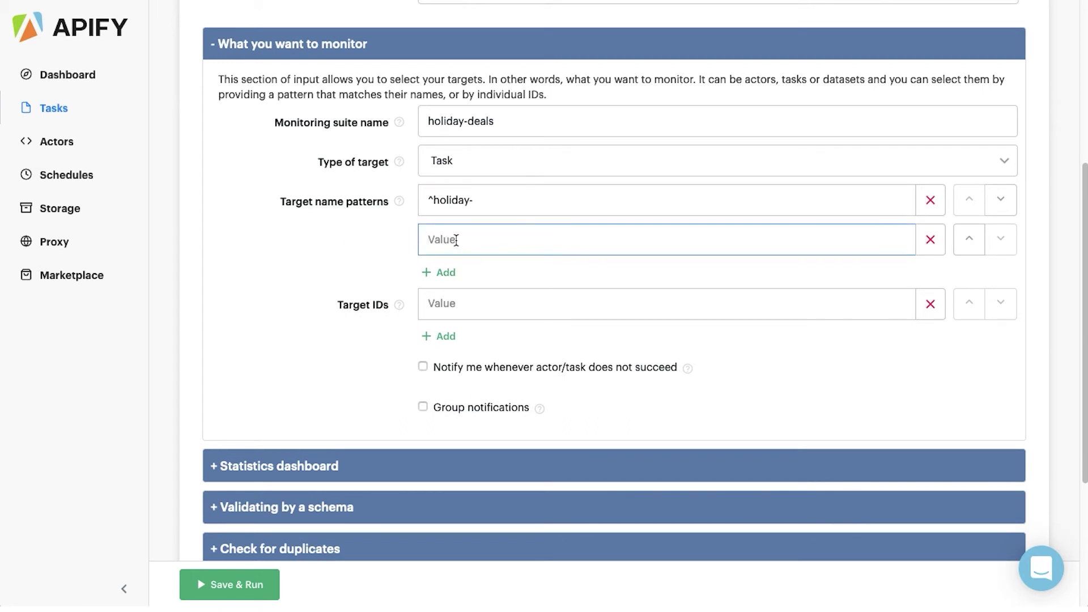
pyautogui.write('other-task')
pyautogui.click(930, 242)
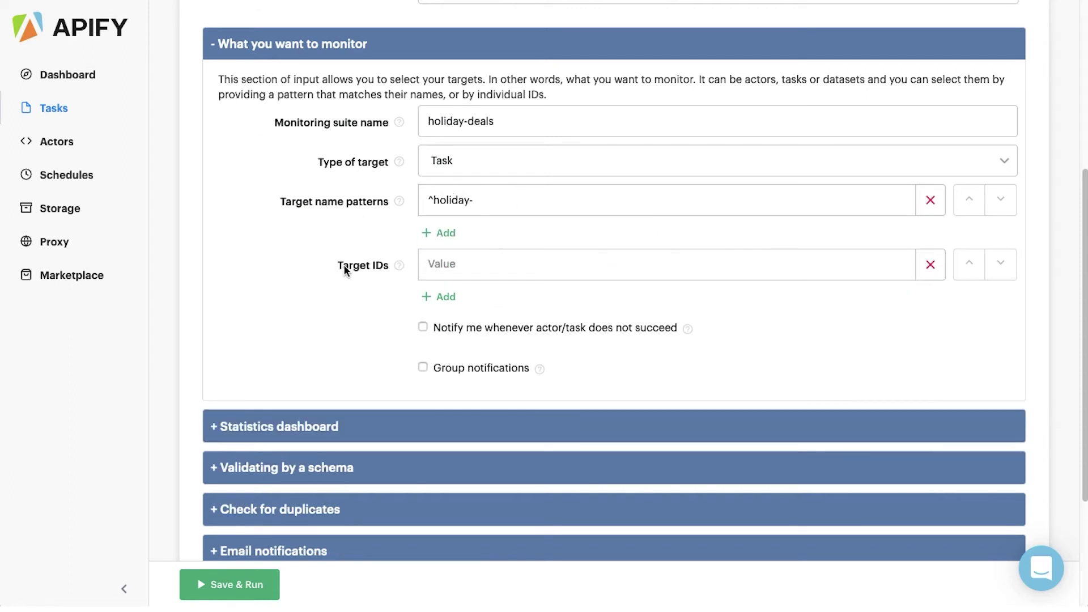
# - Turn on notifications whenever a monitored actor or task does not succeed
pyautogui.click(423, 327)
pyautogui.scroll(-2, 290, 187)
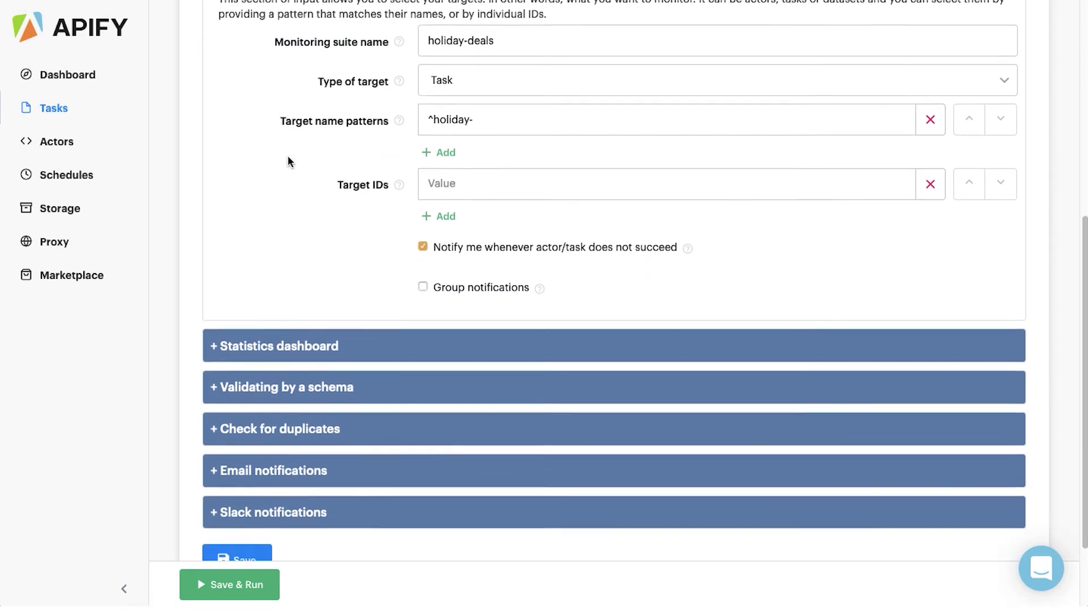
pyautogui.scroll(-1, 300, 181)
# - Enable the statistics dashboard, updating daily at noon with update notifications, then collapse it
pyautogui.click(323, 278)
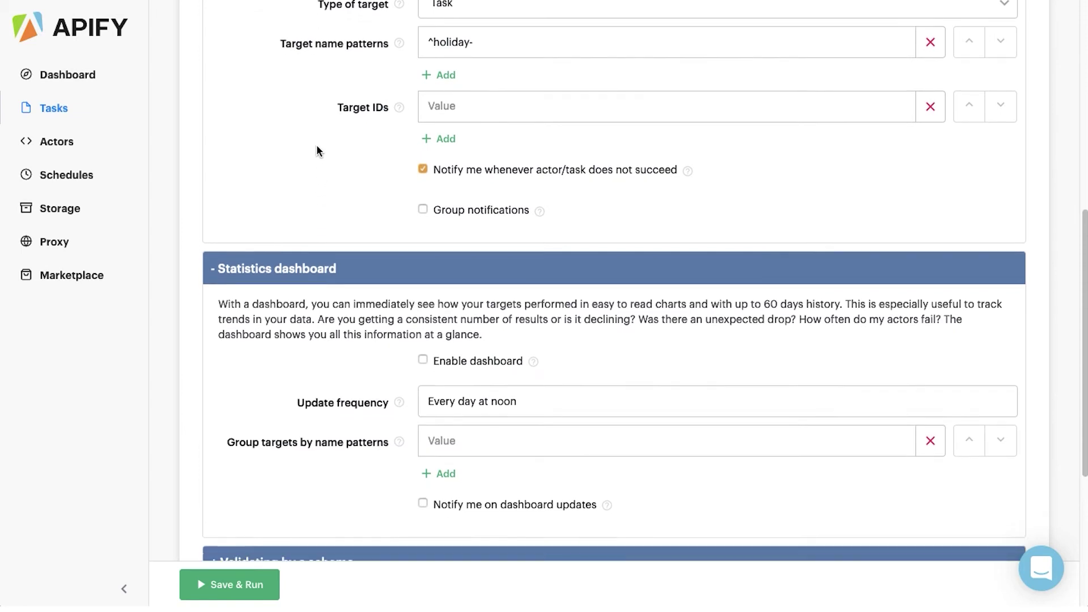
pyautogui.scroll(-2, 316, 150)
pyautogui.click(423, 264)
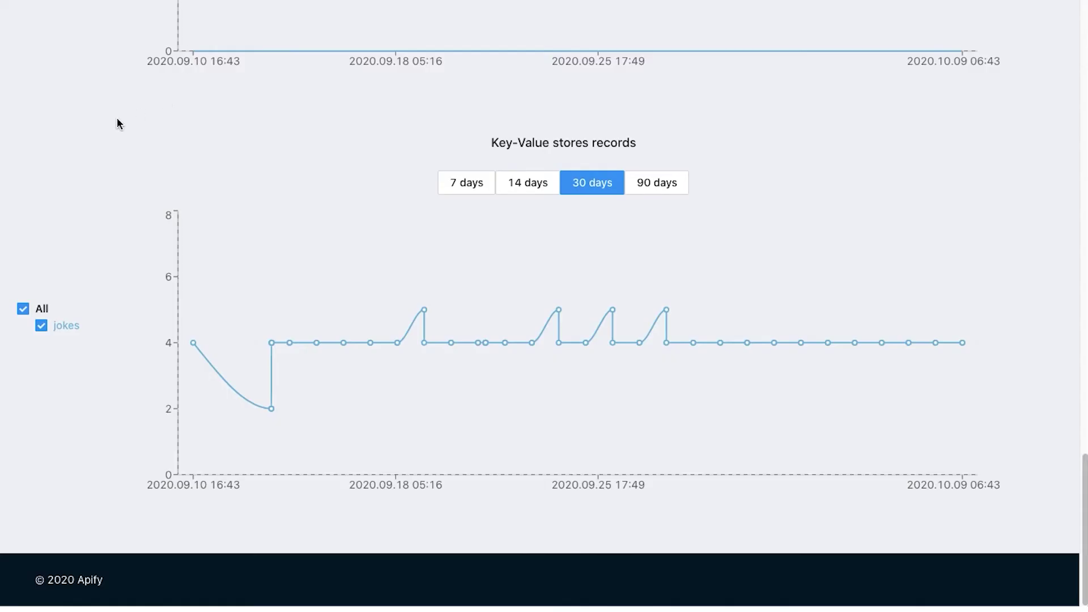
pyautogui.scroll(20, 119, 119)
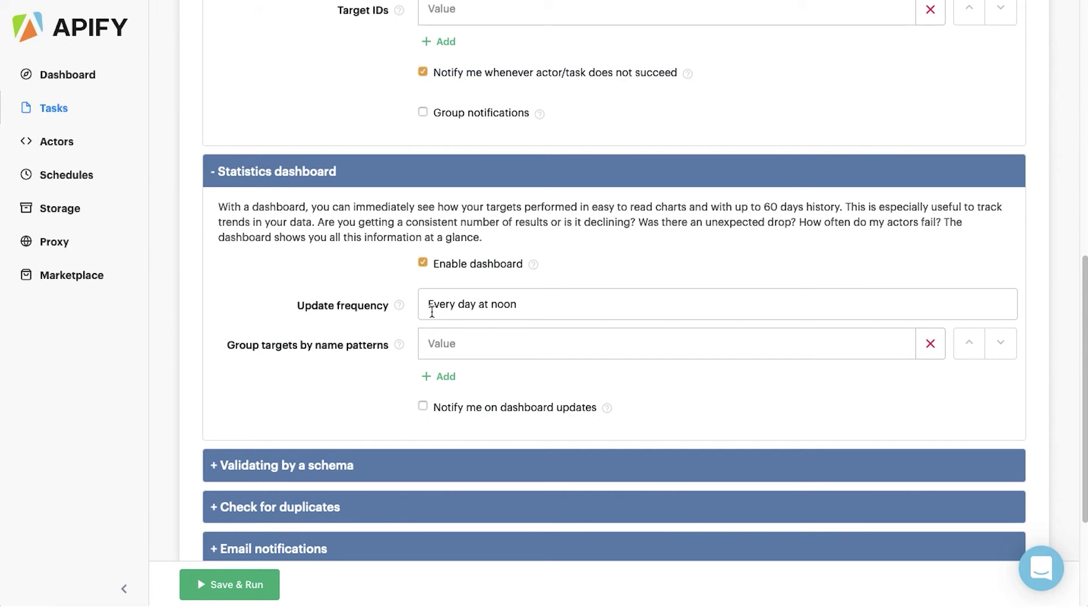
pyautogui.click(400, 306)
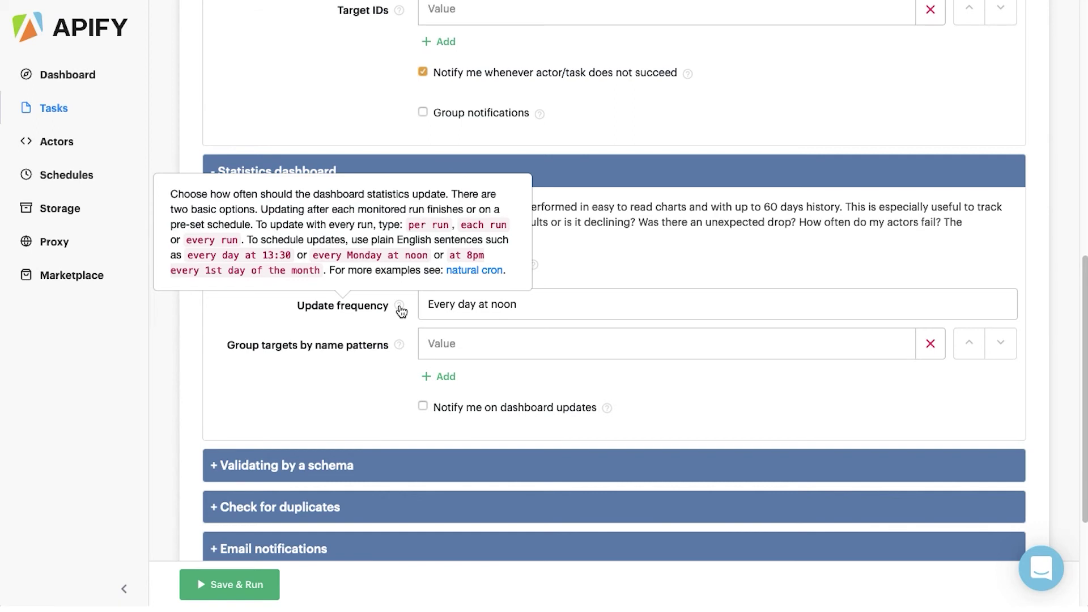
pyautogui.scroll(2, 408, 380)
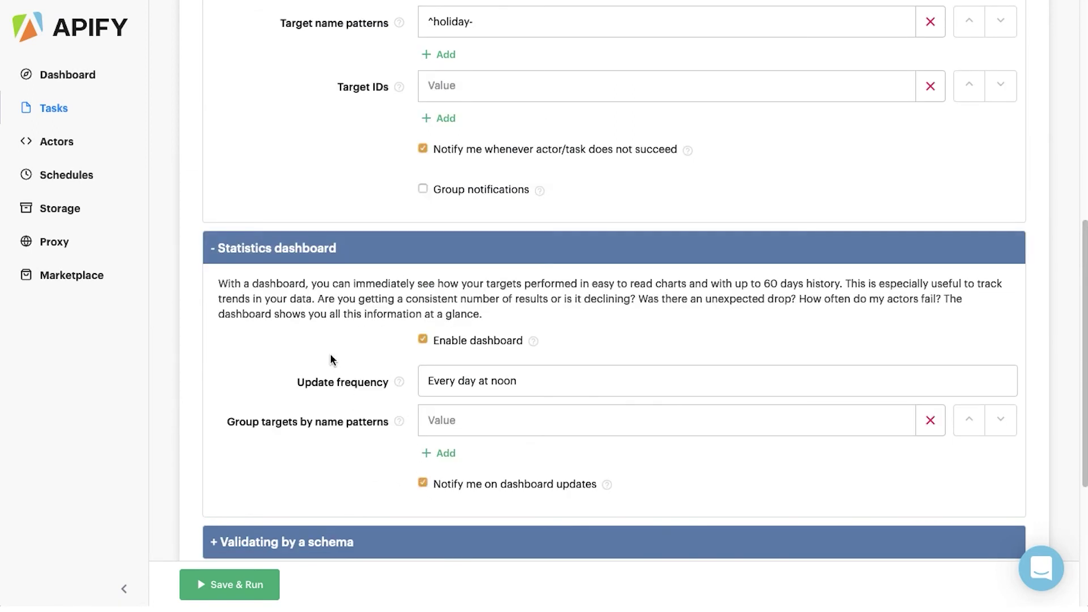
pyautogui.click(327, 247)
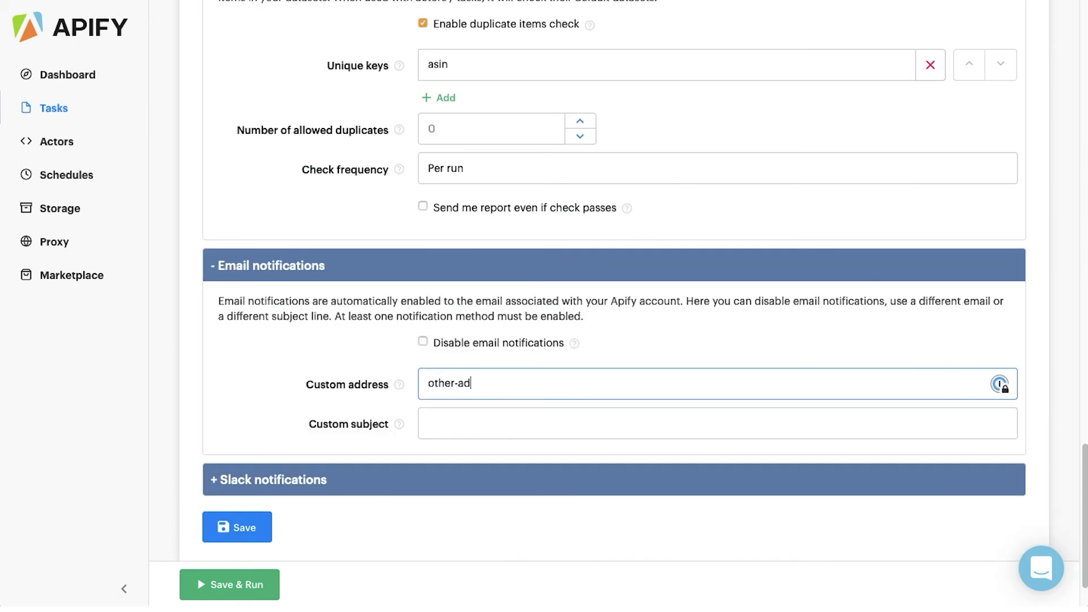
# - Finish the custom email address and set the email subject to 'Holiday prep'
pyautogui.press('Tab')
pyautogui.write('Holiday prep')
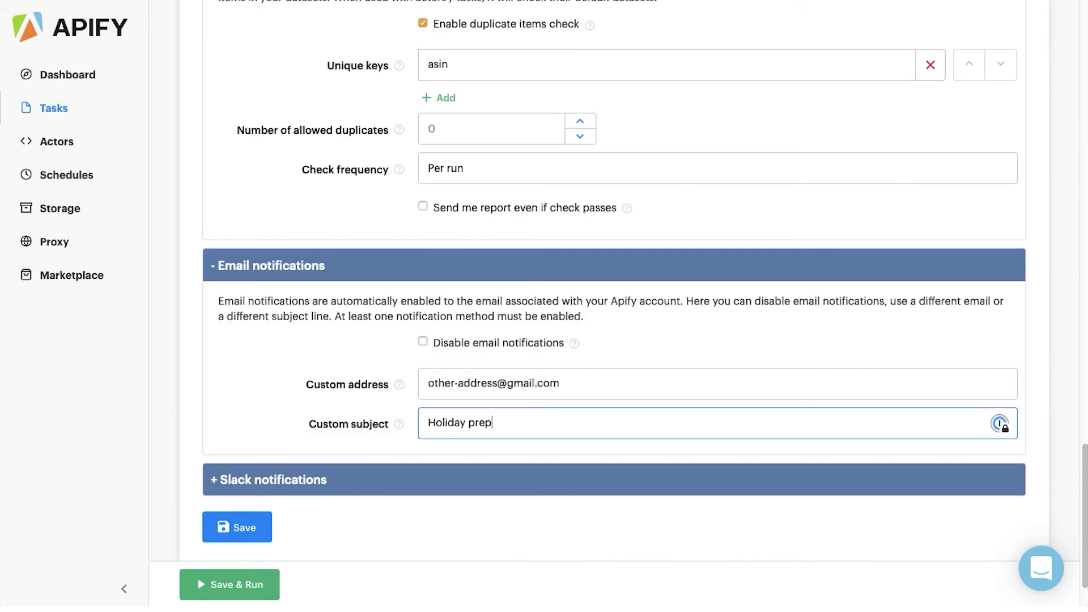
# - Expand Slack notifications and set the Slack channel to #holiday
pyautogui.click(391, 480)
pyautogui.scroll(-3, 440, 383)
pyautogui.click(440, 365)
pyautogui.write('#')
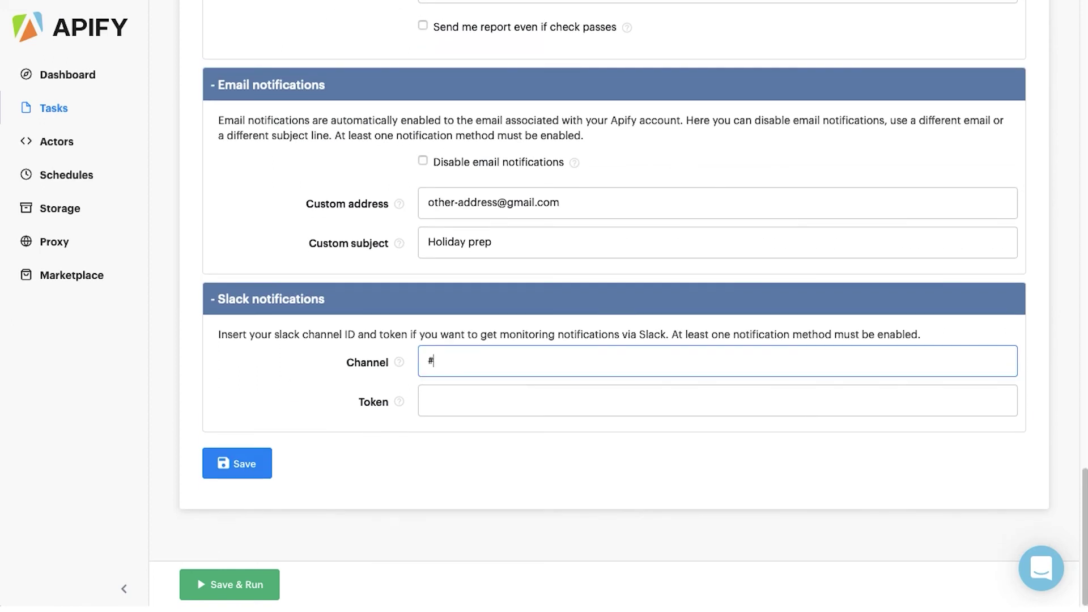
pyautogui.write('holiday')
pyautogui.click(468, 406)
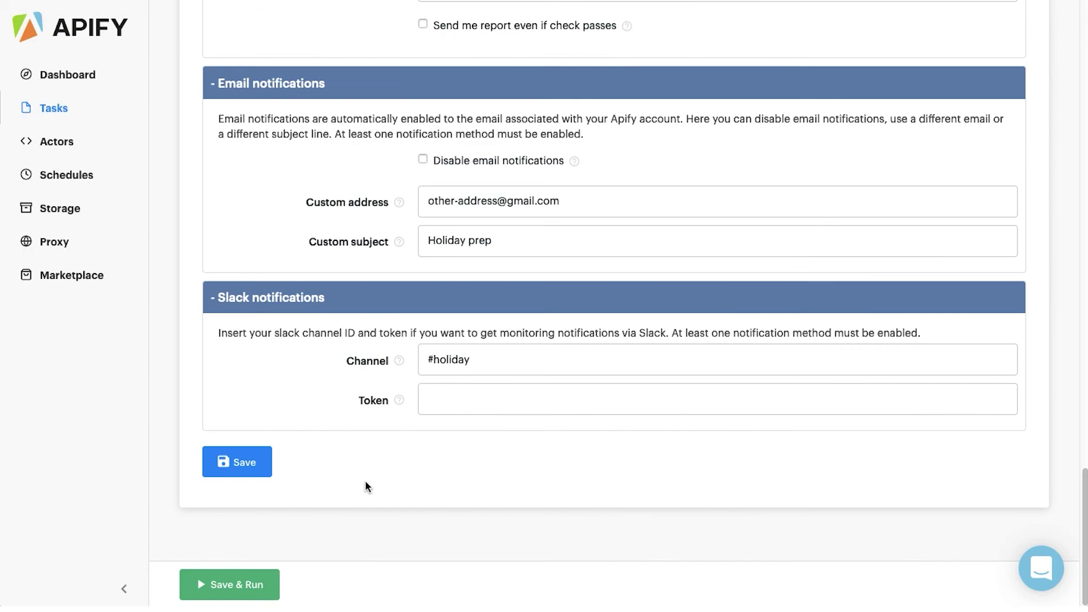
pyautogui.scroll(20, 365, 480)
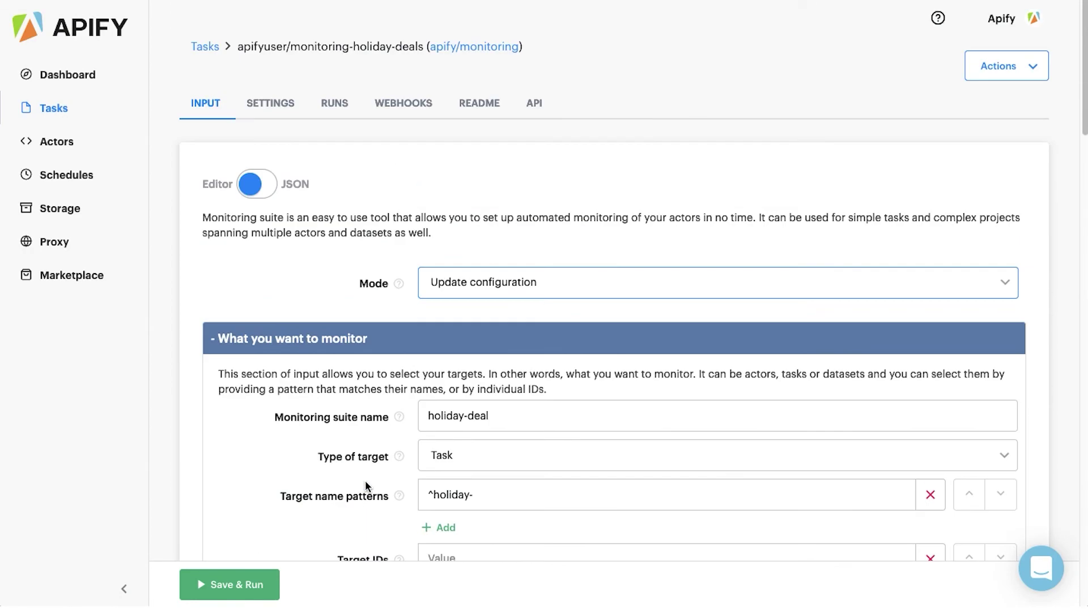
# - Change the Mode from Update configuration to Delete configuration
pyautogui.scroll(-3, 365, 481)
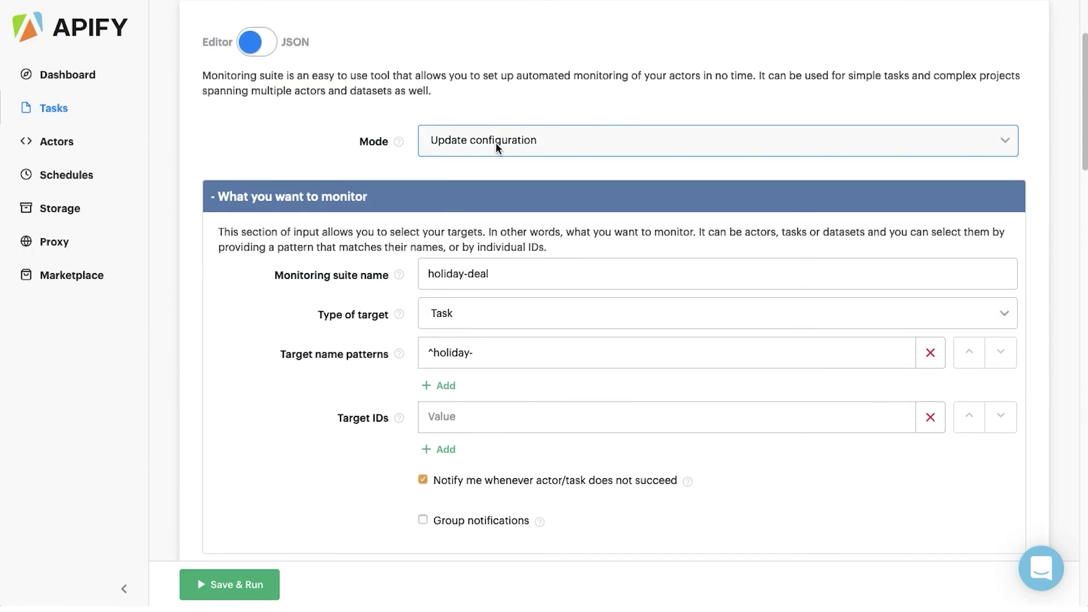
pyautogui.click(567, 132)
pyautogui.click(567, 132)
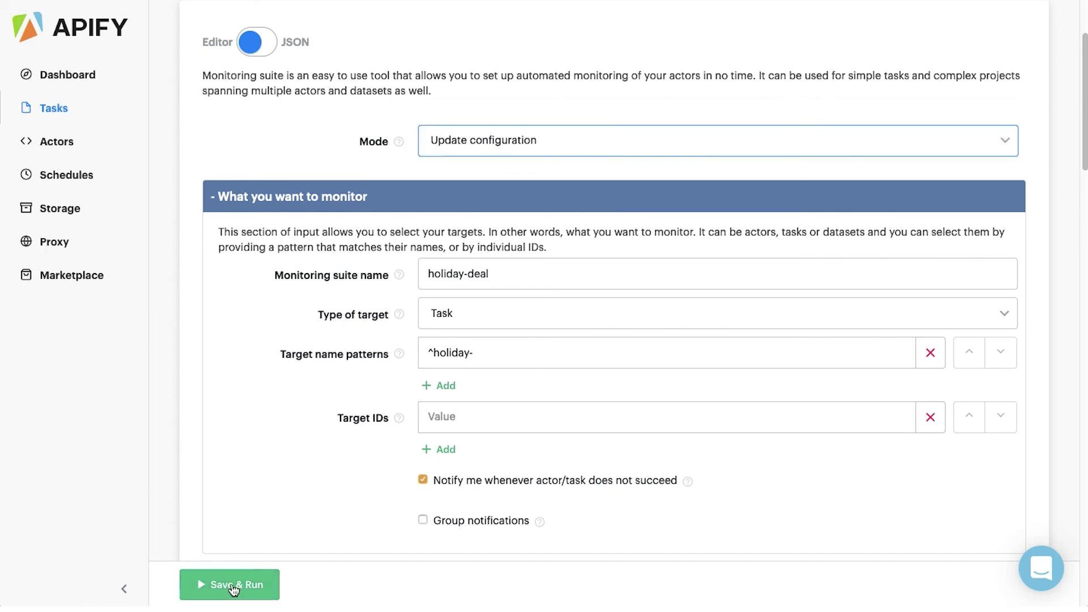
pyautogui.click(553, 148)
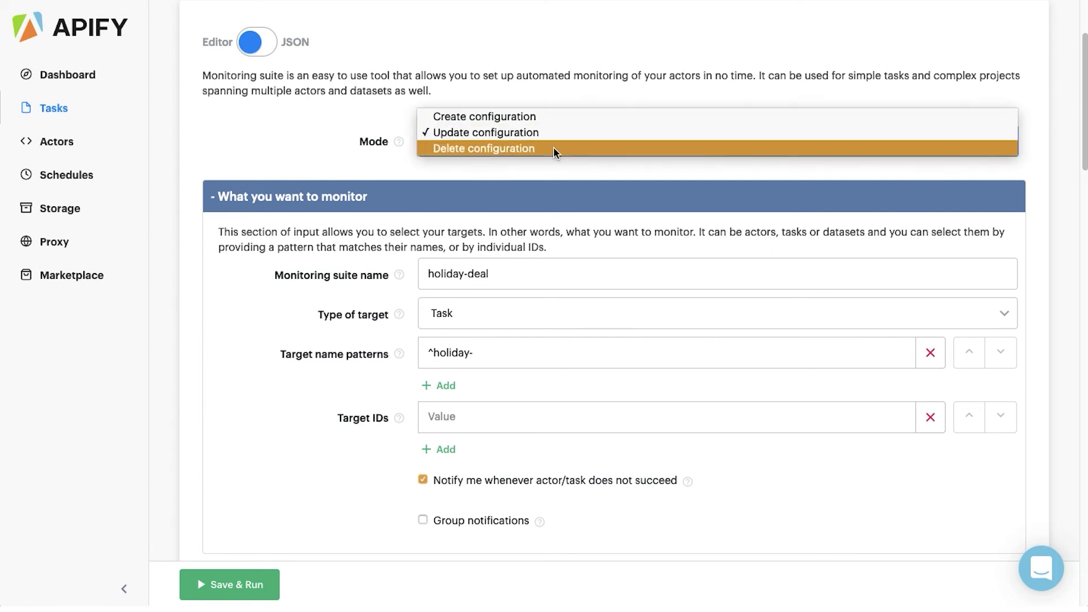
pyautogui.click(553, 147)
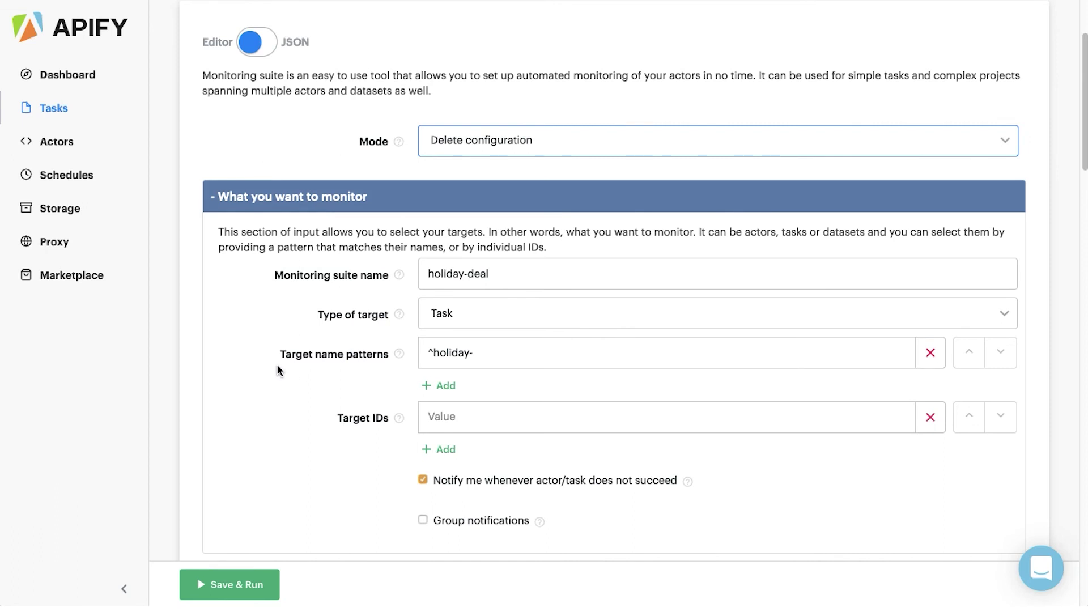
pyautogui.scroll(-1, 276, 308)
pyautogui.scroll(-1, 276, 307)
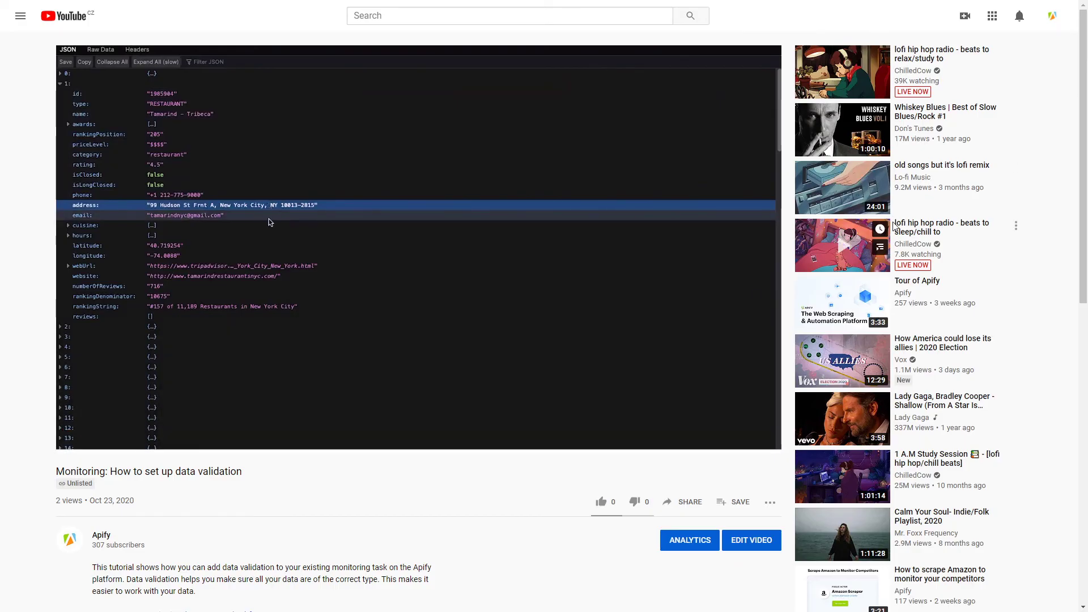
# - Scroll through the 'Monitoring: How to set up data validation' video page
pyautogui.scroll(-2, 893, 226)
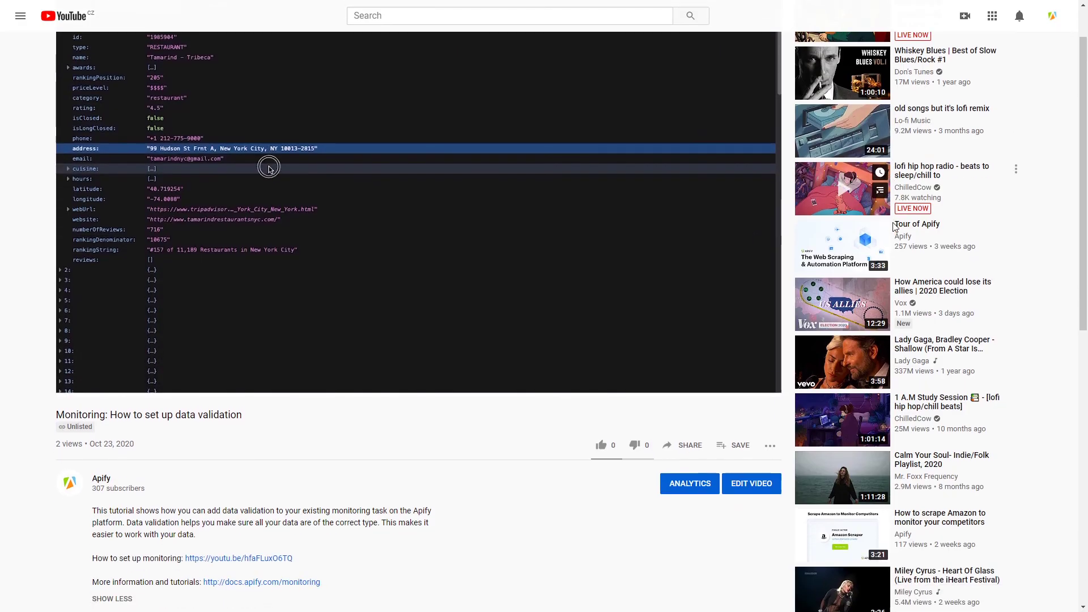
pyautogui.scroll(-1, 893, 227)
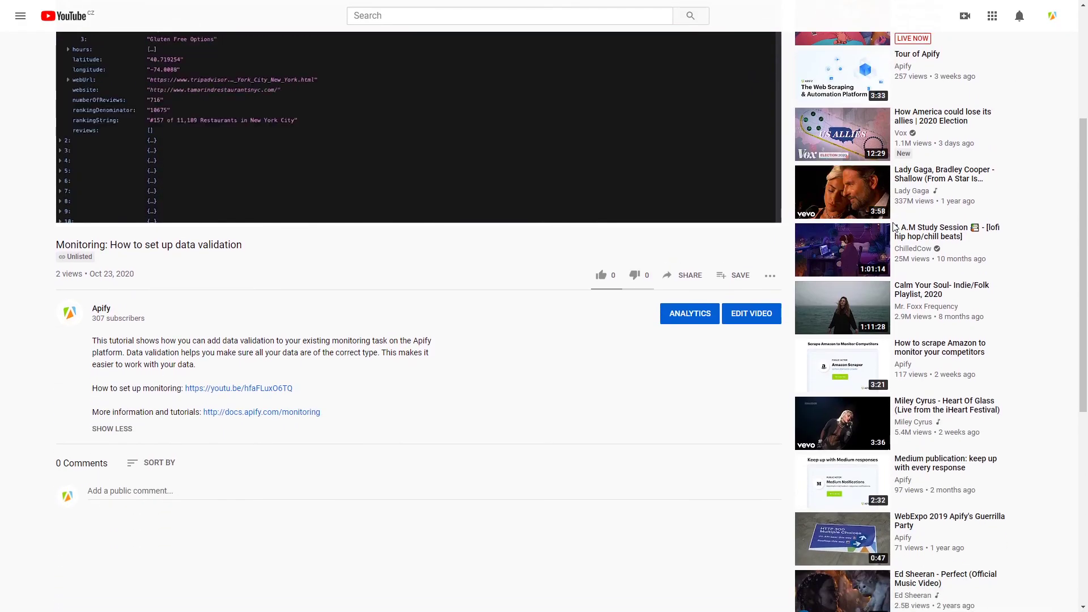
pyautogui.scroll(3, 894, 227)
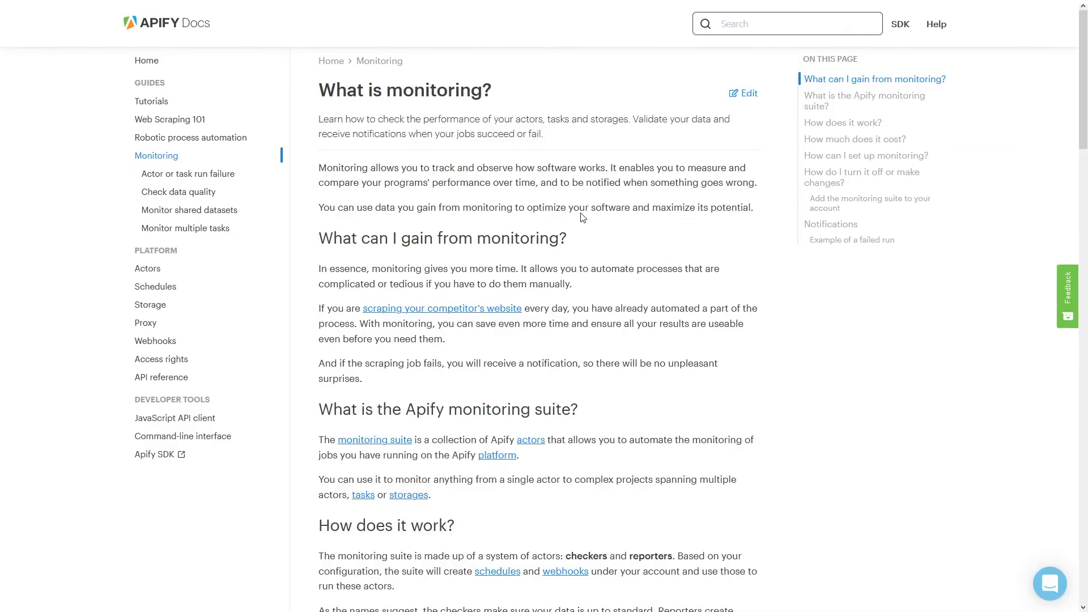
pyautogui.scroll(-2, 583, 218)
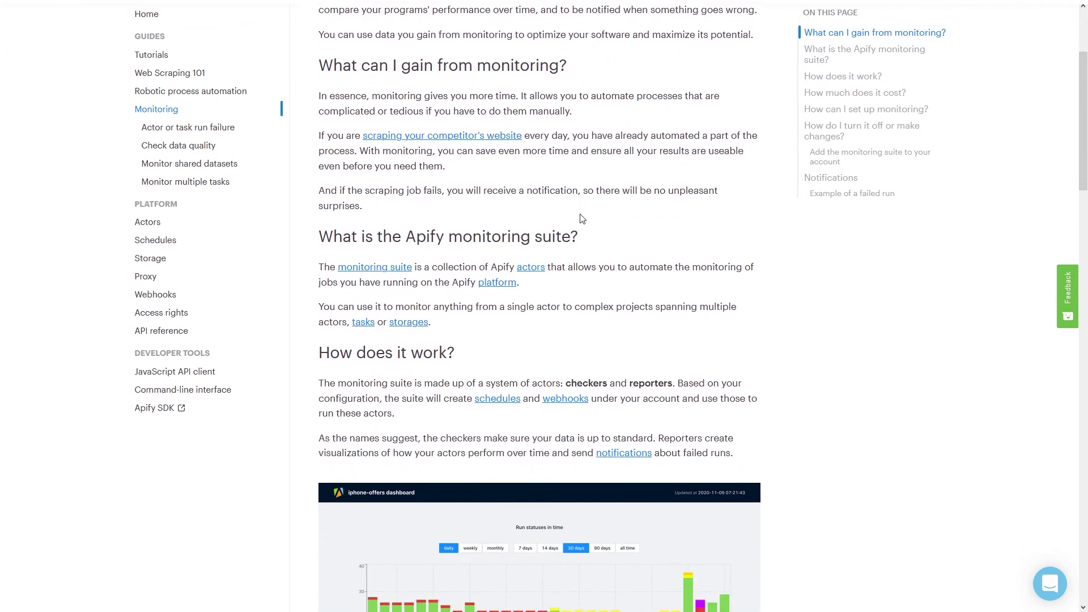
pyautogui.scroll(-2, 581, 218)
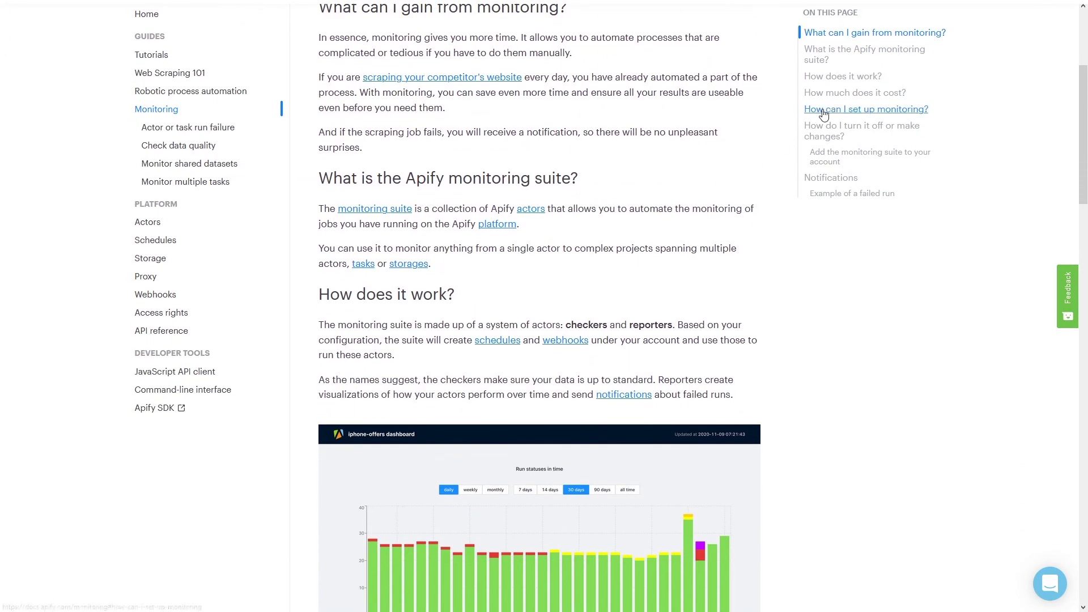
pyautogui.click(822, 111)
pyautogui.click(836, 179)
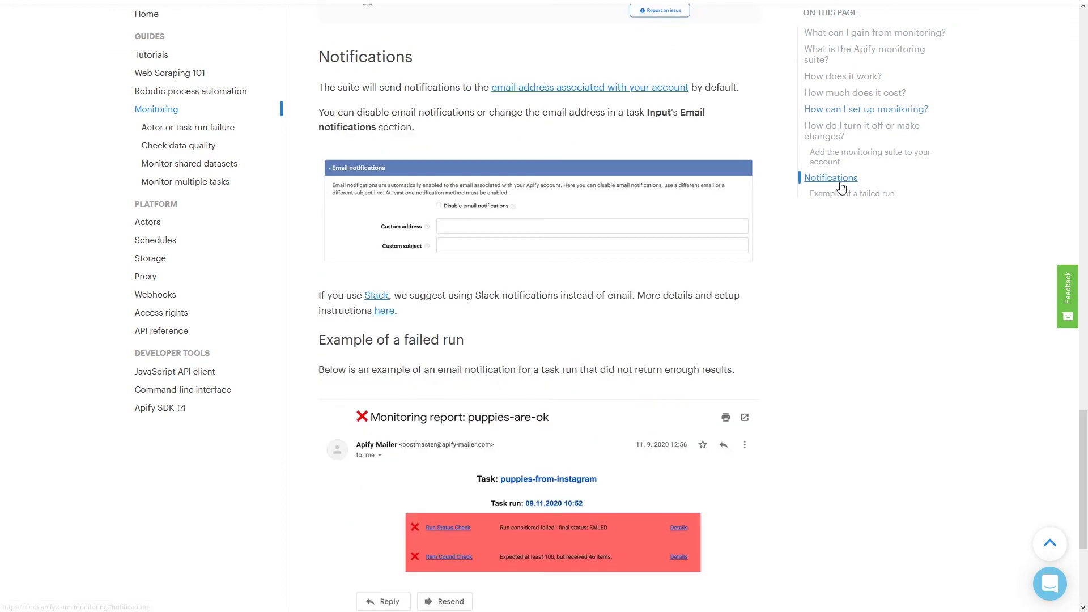
pyautogui.click(843, 76)
pyautogui.click(843, 104)
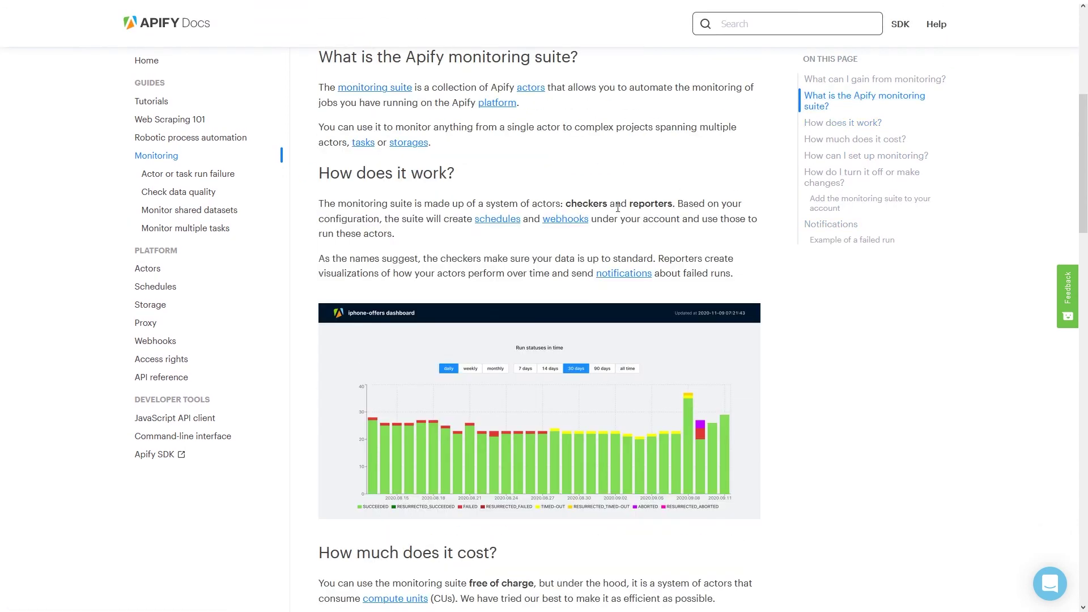
pyautogui.scroll(5, 591, 228)
pyautogui.scroll(2, 590, 228)
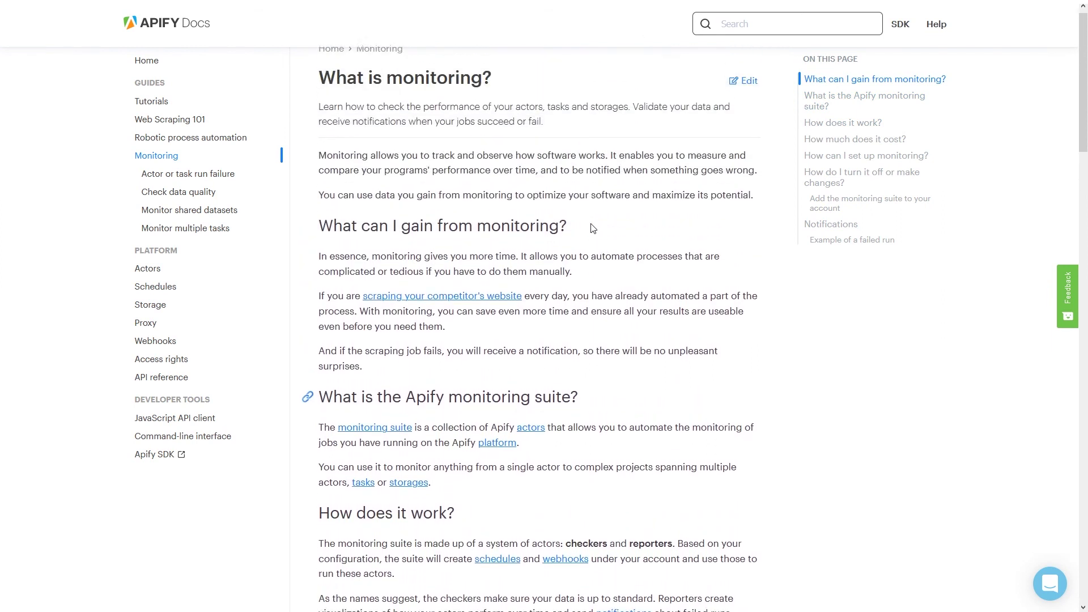